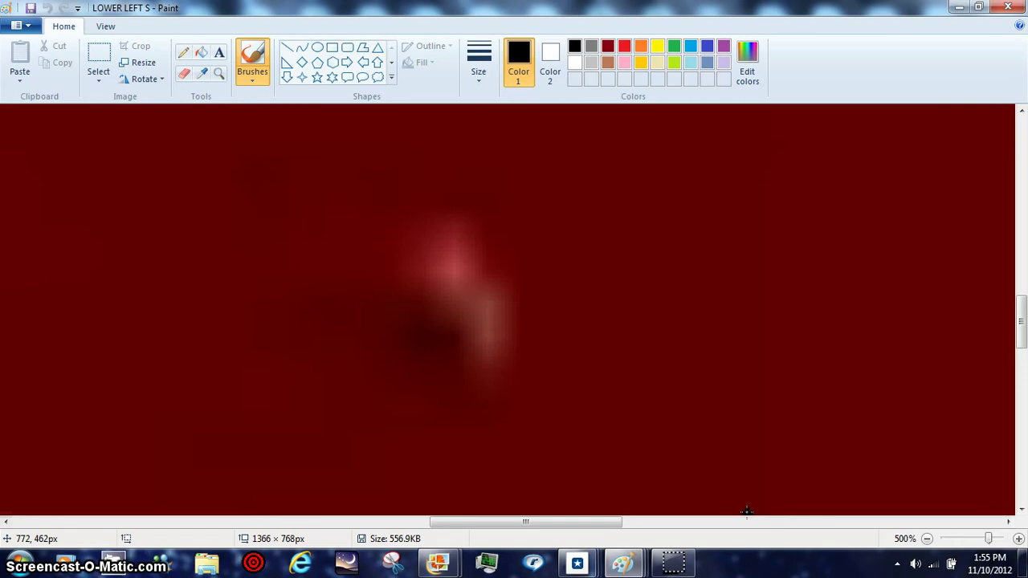
Step: Zoom the LOWER LEFT S image from 500% to 600% on the pink blob
drag(747, 511, 845, 531)
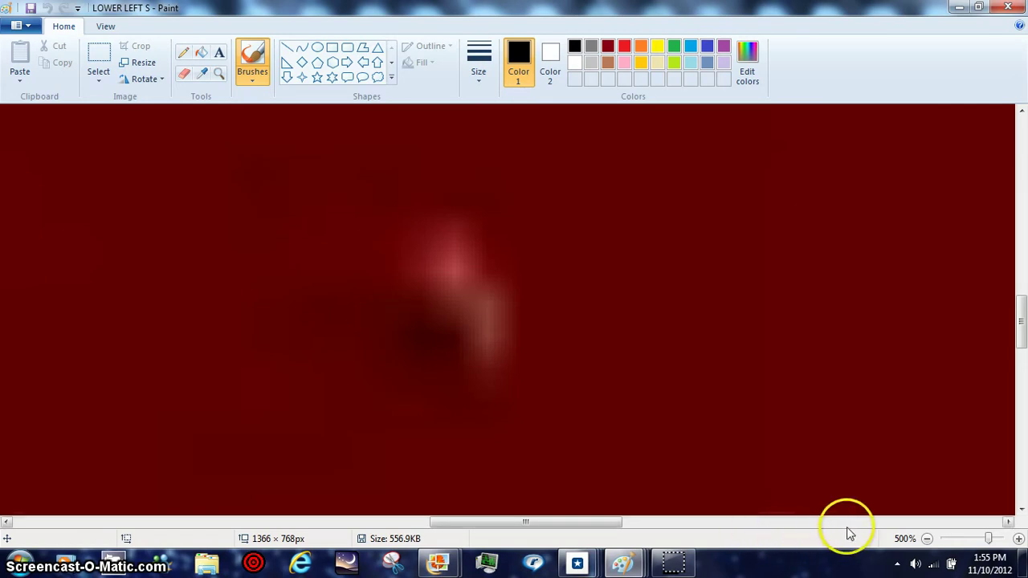
drag(860, 535, 950, 541)
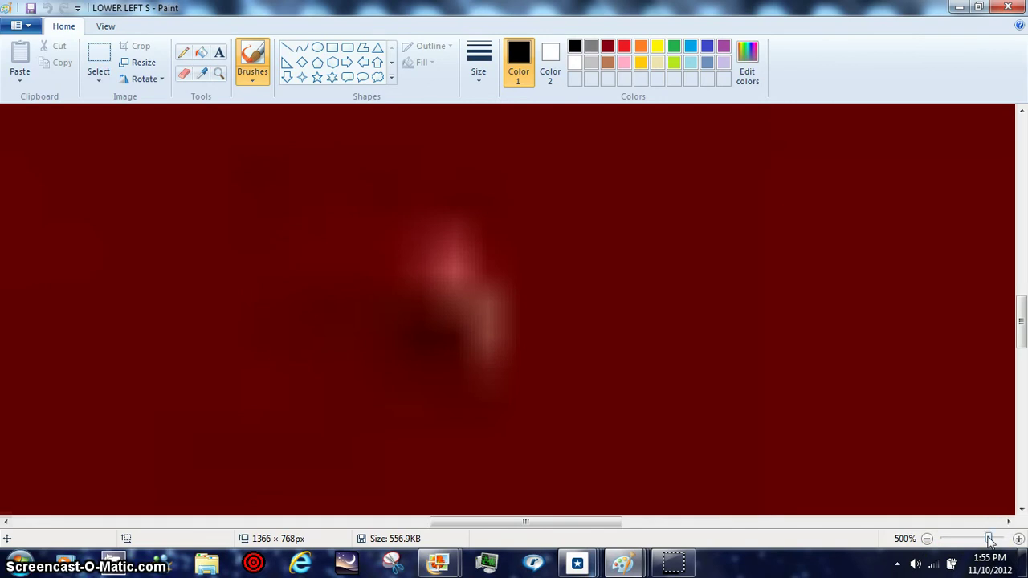
click(990, 539)
drag(992, 540, 994, 541)
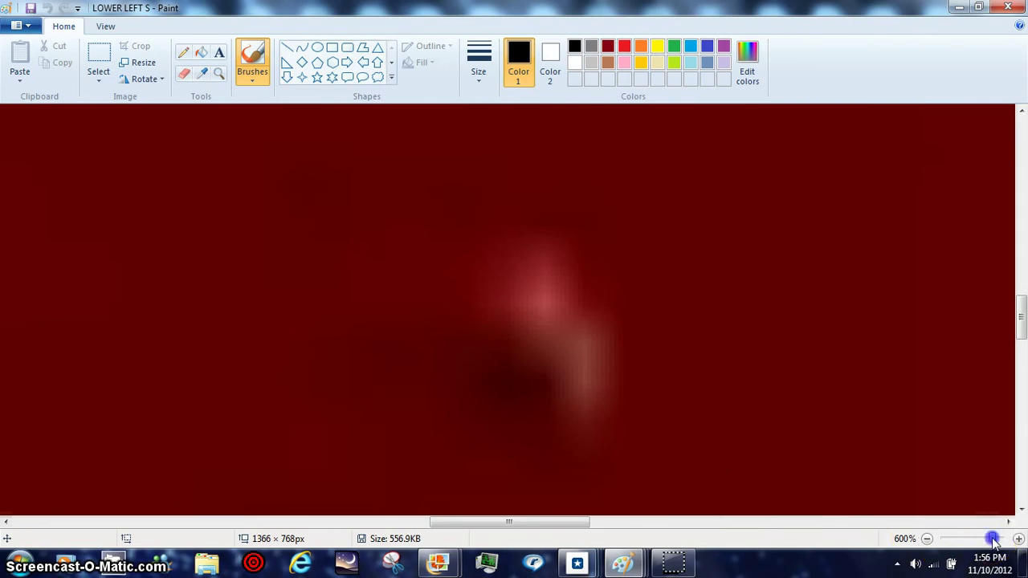
drag(995, 542, 997, 543)
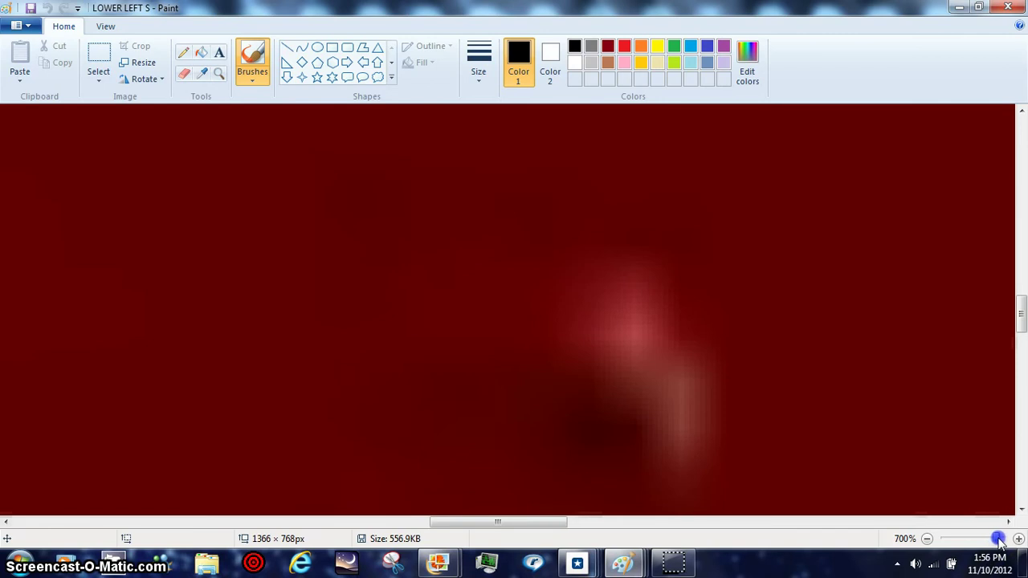
drag(998, 542, 1001, 543)
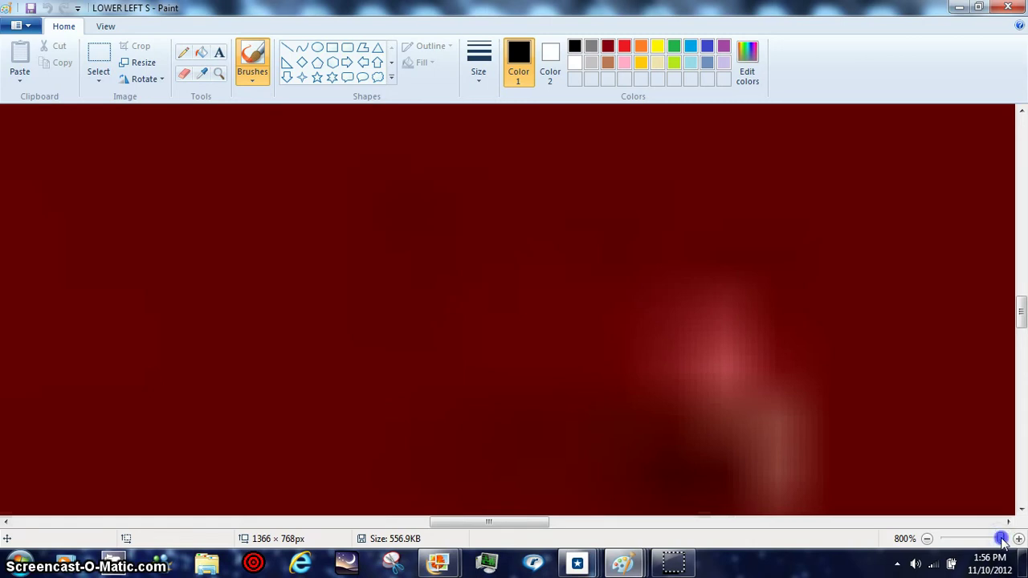
drag(1000, 542, 998, 544)
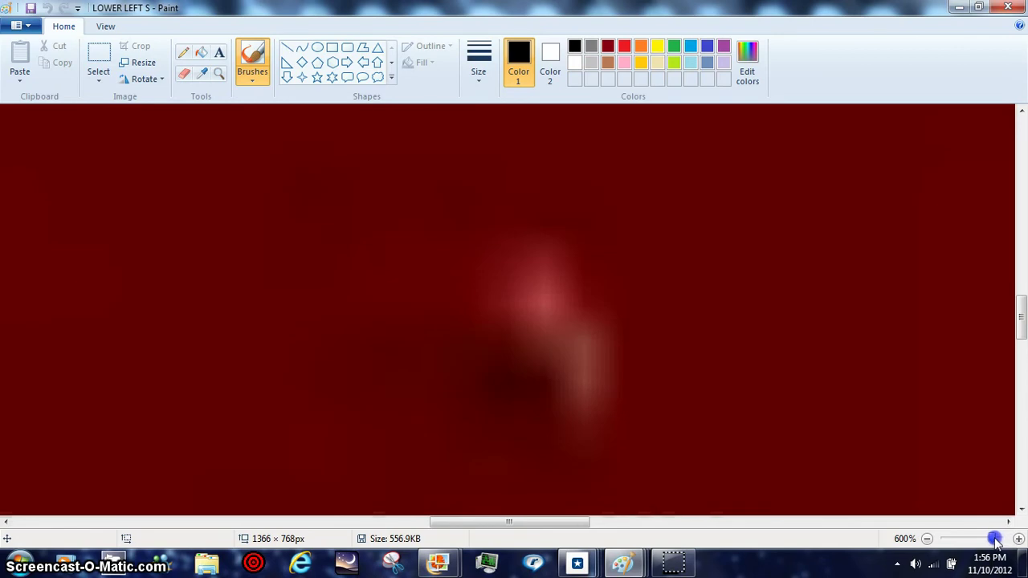
drag(995, 544, 995, 543)
drag(998, 543, 1000, 543)
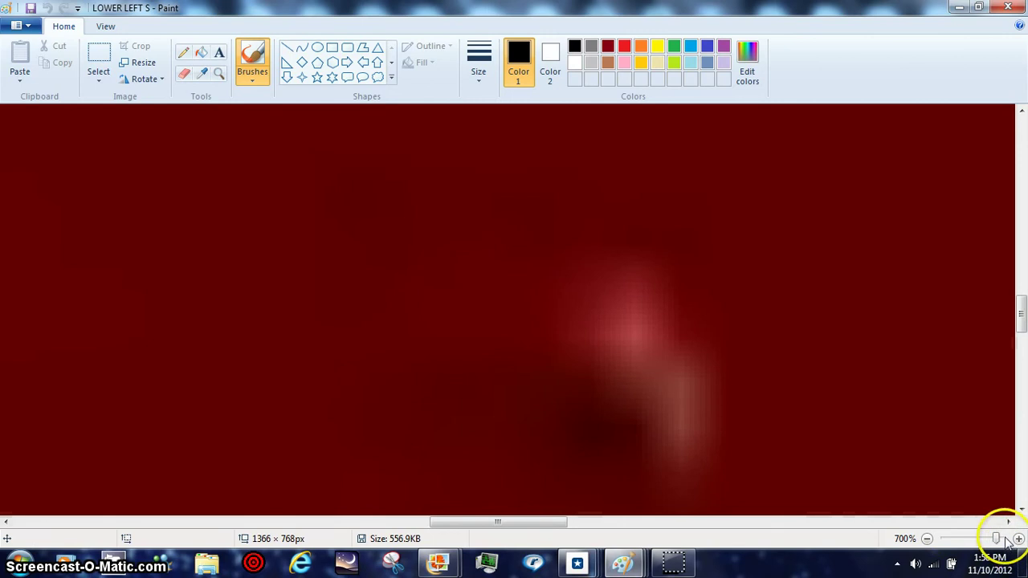
drag(998, 540, 987, 540)
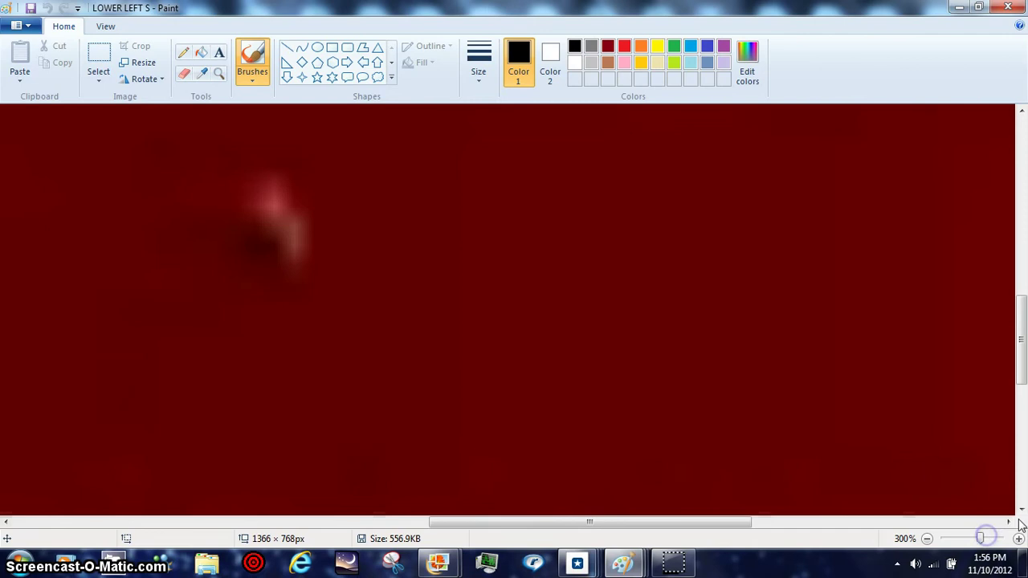
drag(1013, 370, 1021, 348)
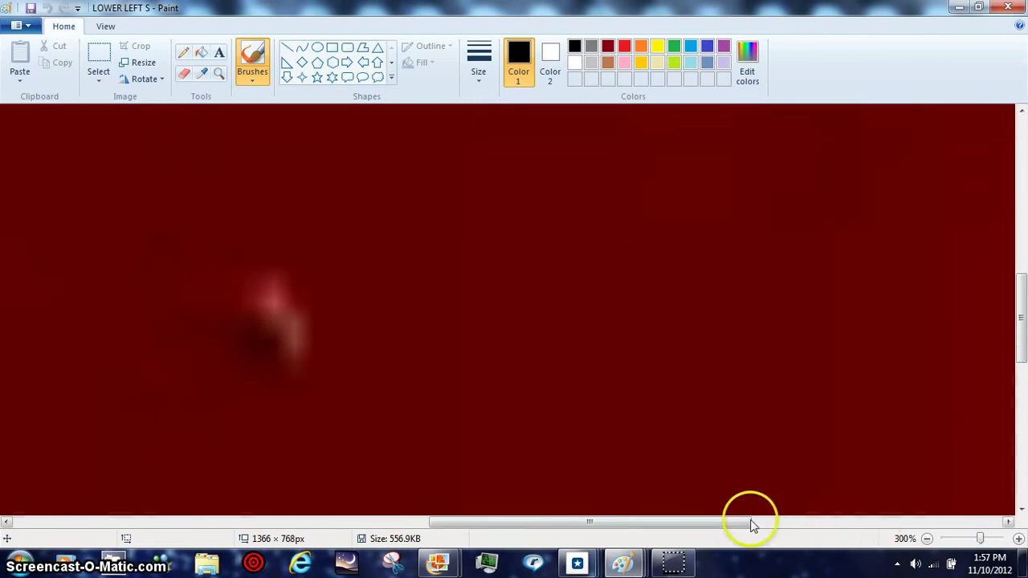
drag(749, 522, 668, 523)
drag(1022, 318, 1022, 314)
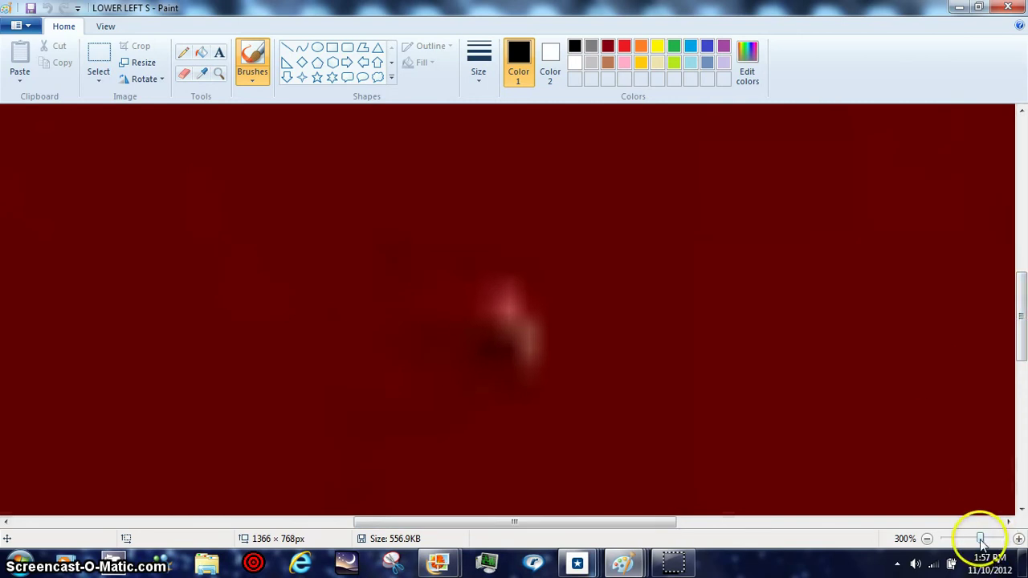
Step: Step the zoom down through 200% and 100% to a 50% full-screenshot view
drag(981, 540, 976, 541)
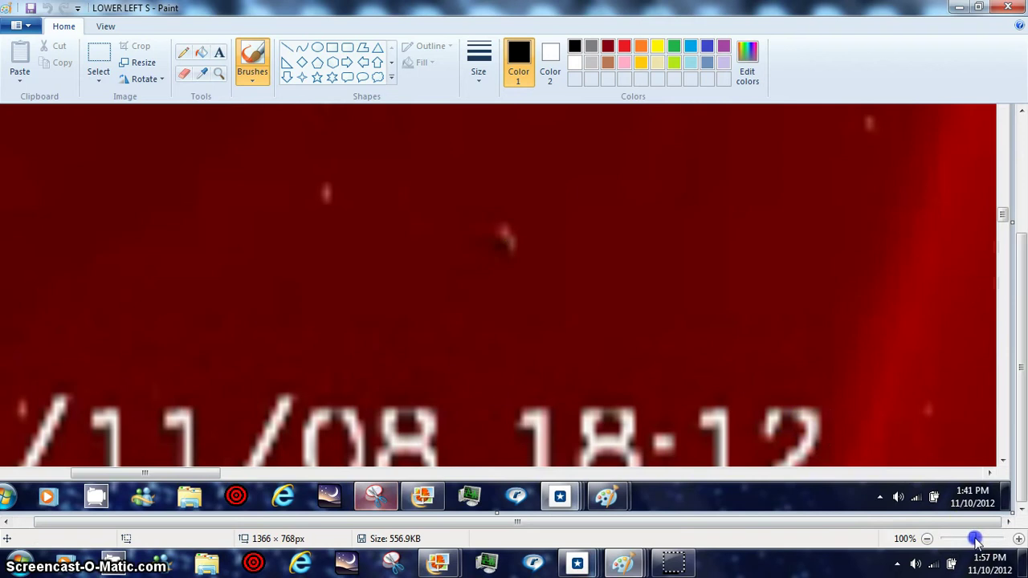
click(978, 540)
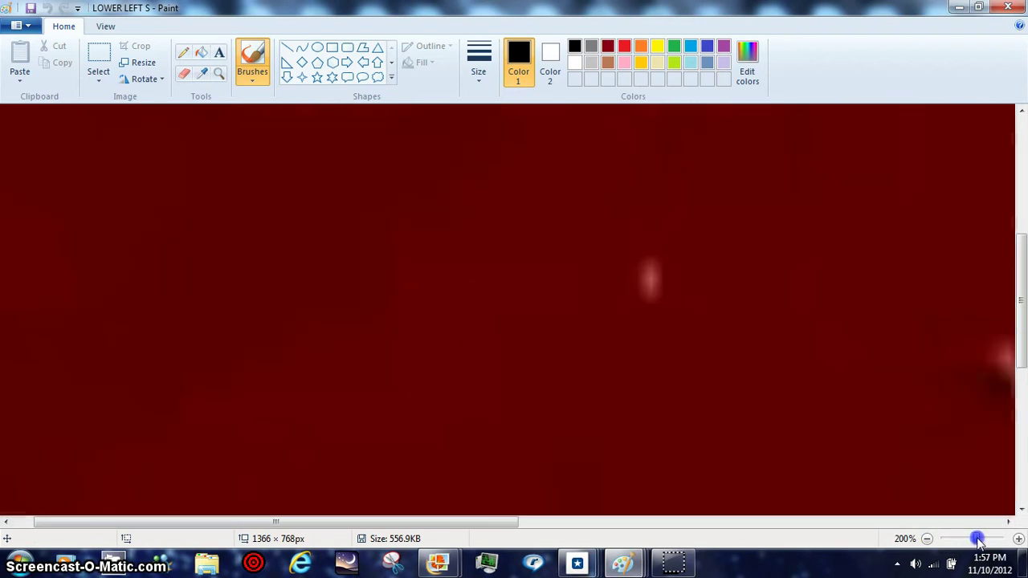
click(977, 541)
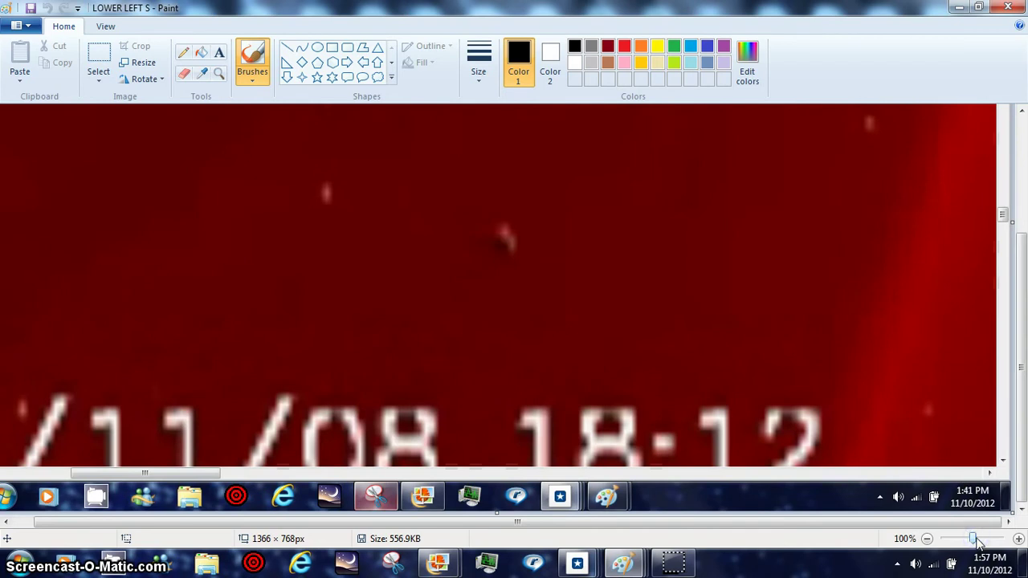
Step: Shrink the view to 25%, then bring the zoom back up to 100%
click(976, 541)
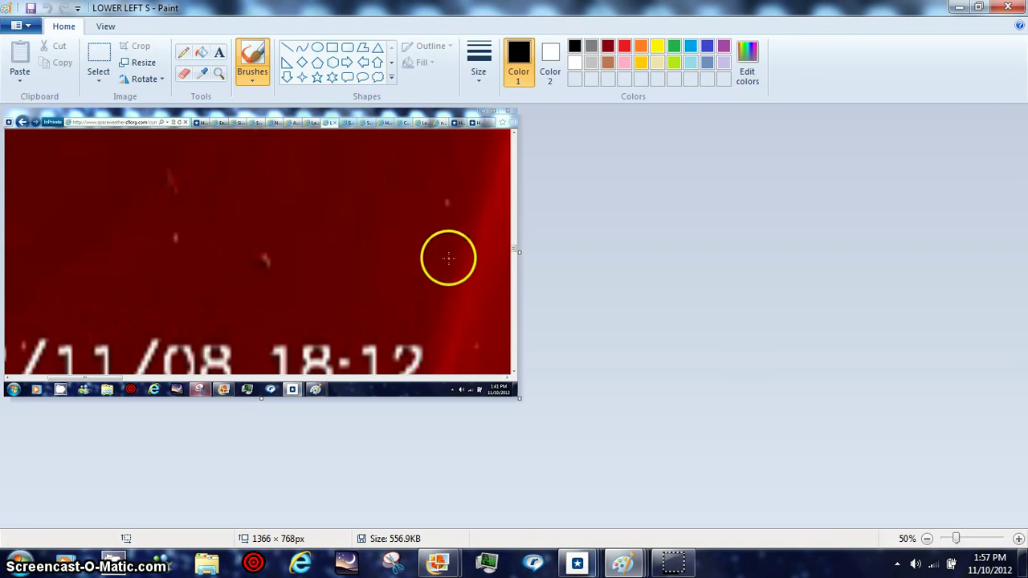
click(956, 540)
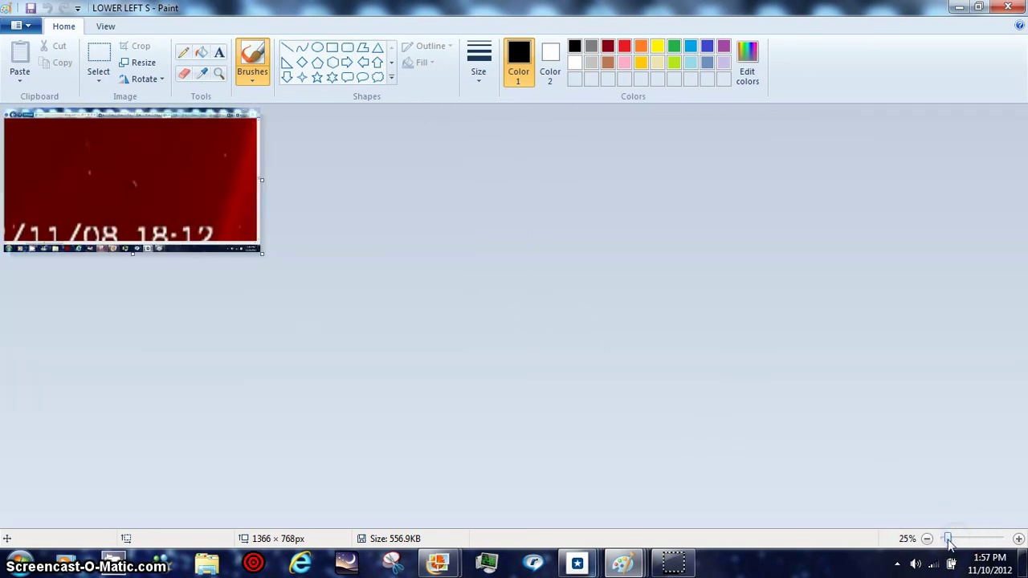
drag(950, 544, 974, 544)
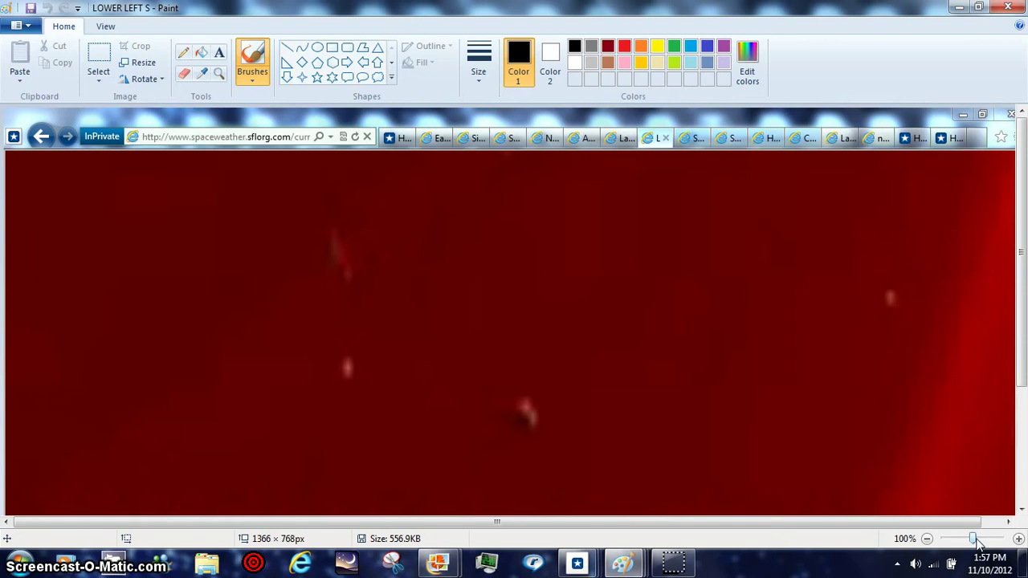
Step: Set the zoom to 200% and frame the faint reddish streak
drag(981, 542, 981, 541)
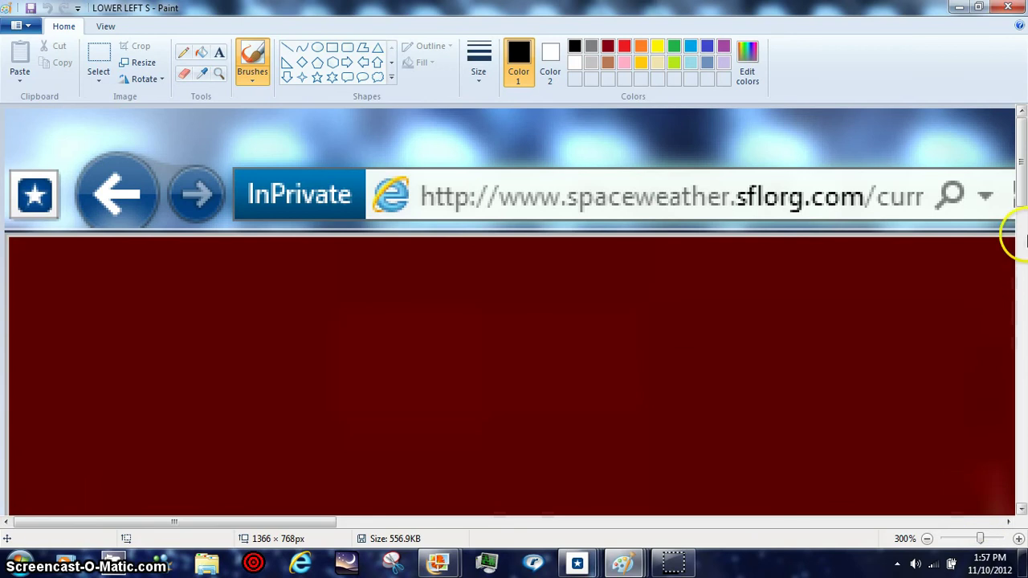
mouse_move(1021, 200)
mouse_down()
mouse_move(1023, 433)
mouse_move(1023, 406)
mouse_up()
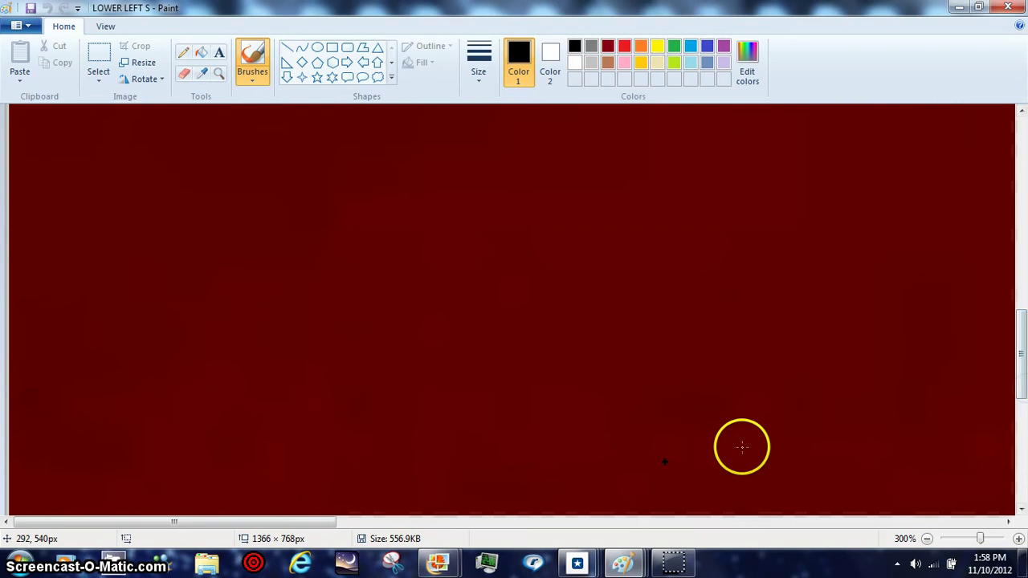
ctrl+scroll(819, 434, down, 1)
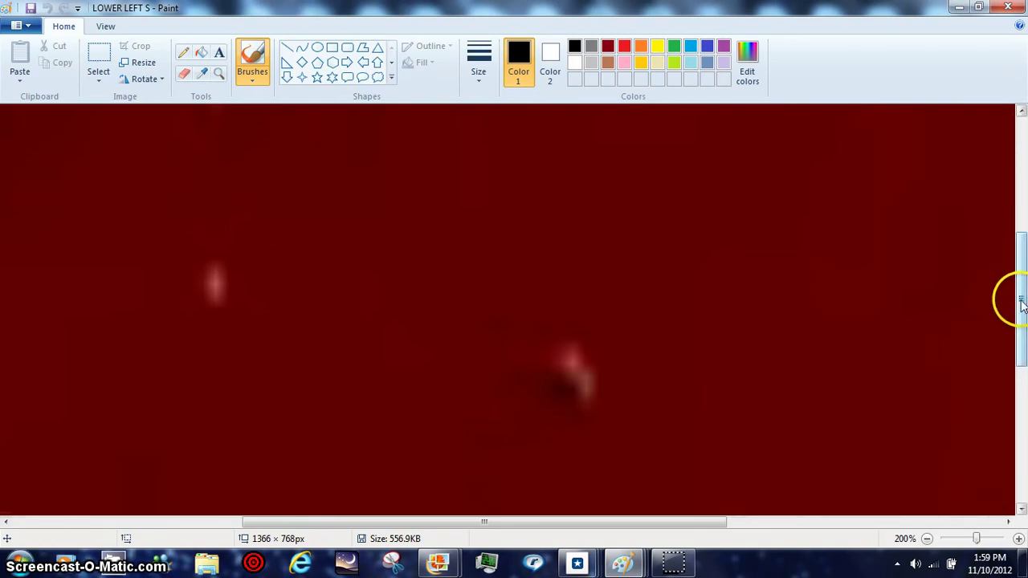
mouse_move(1022, 305)
mouse_down()
mouse_move(1023, 401)
mouse_move(1023, 245)
mouse_up()
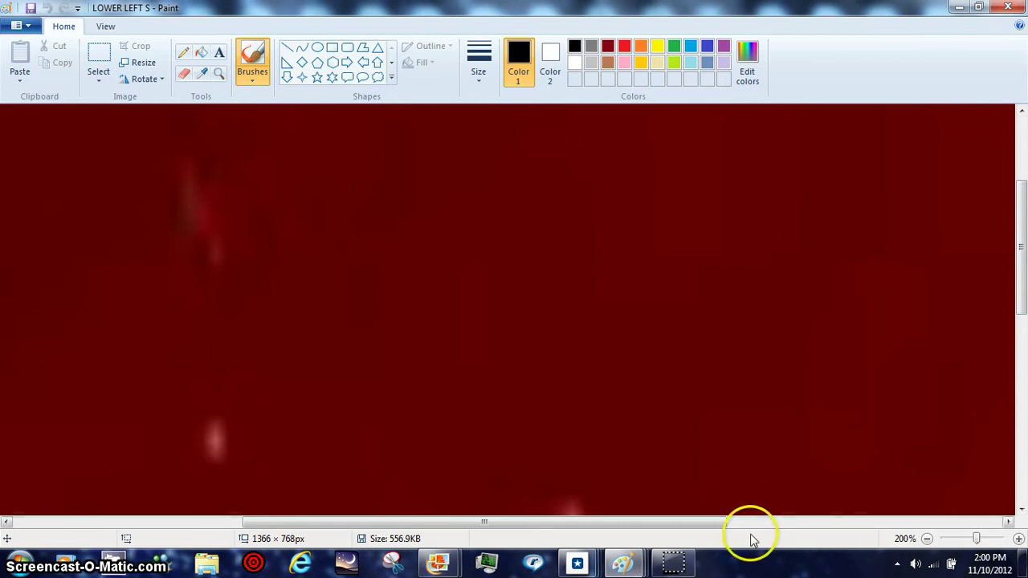
drag(726, 527, 707, 525)
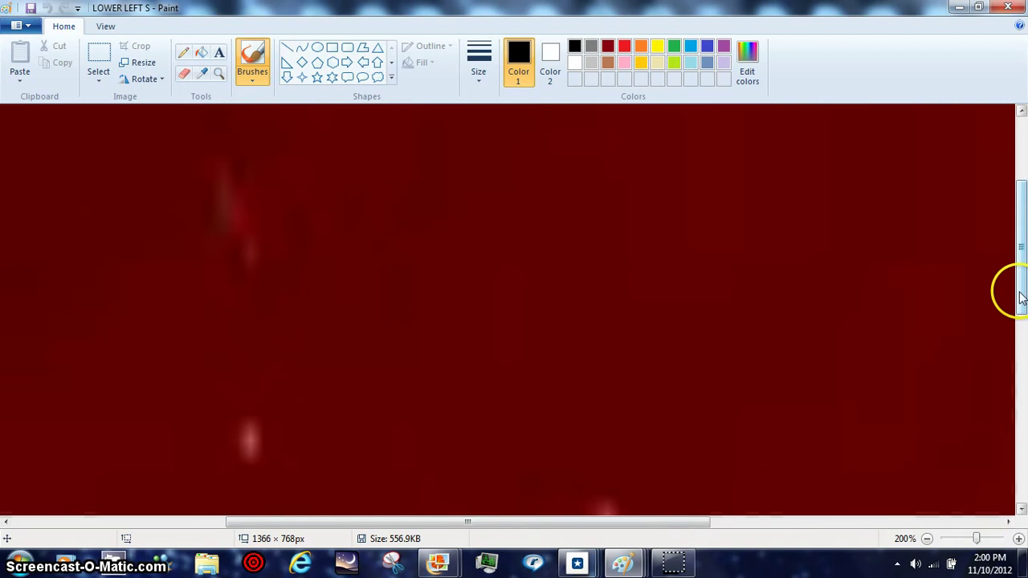
mouse_move(1020, 294)
mouse_down()
mouse_move(1023, 408)
mouse_move(1023, 341)
mouse_up()
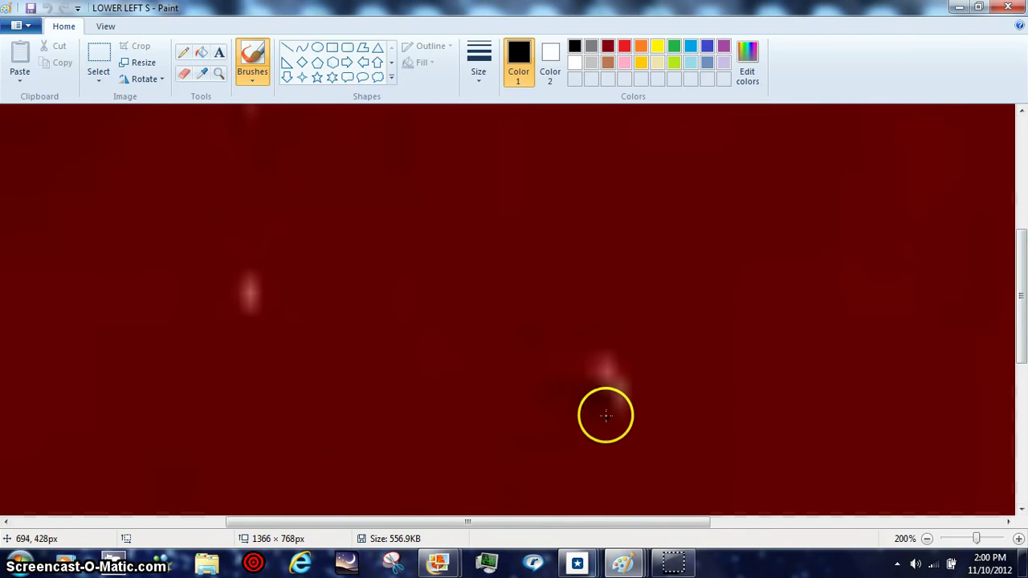
drag(1023, 327, 1023, 267)
drag(675, 522, 587, 532)
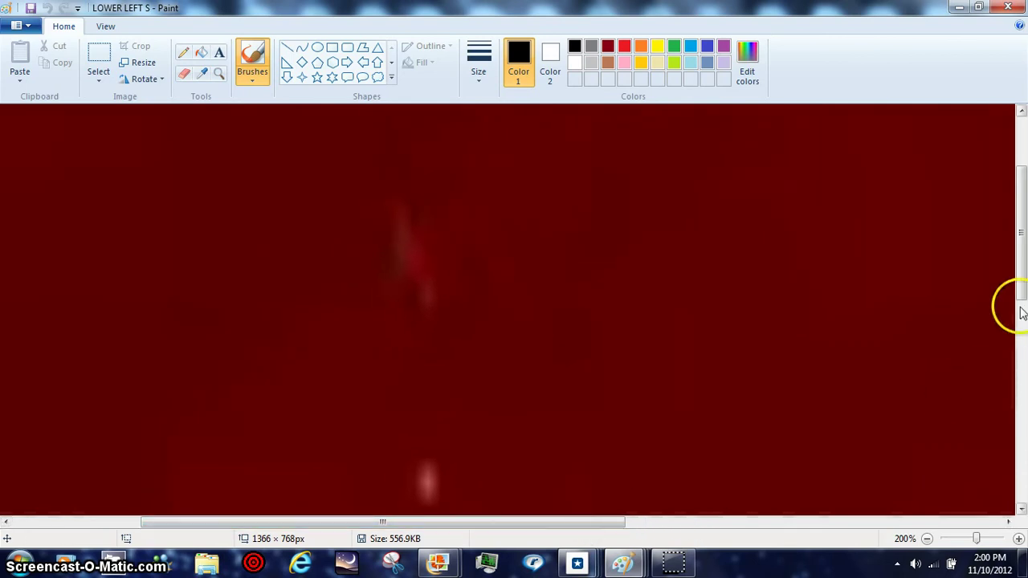
drag(1023, 277, 1023, 250)
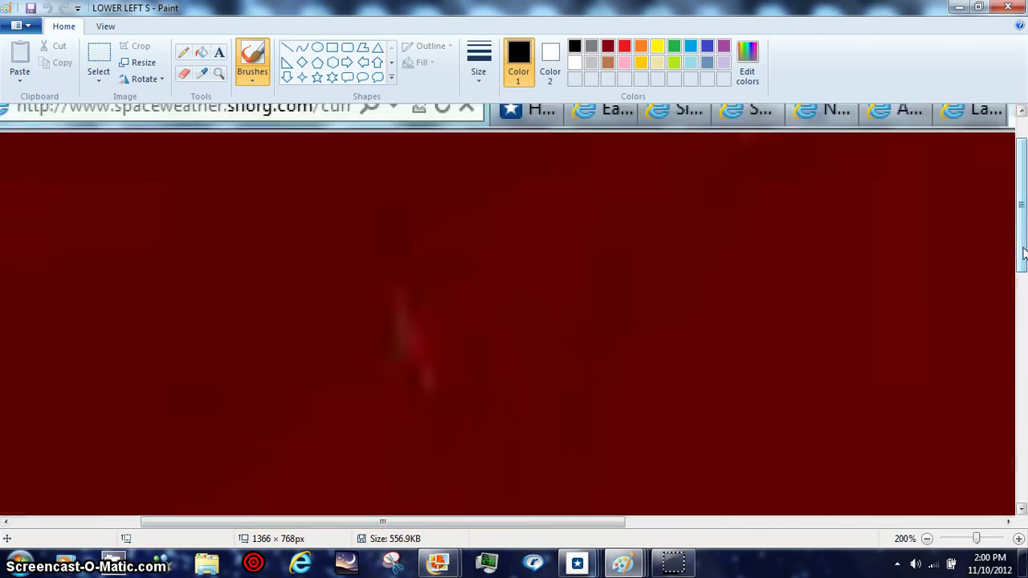
drag(1023, 254, 1023, 259)
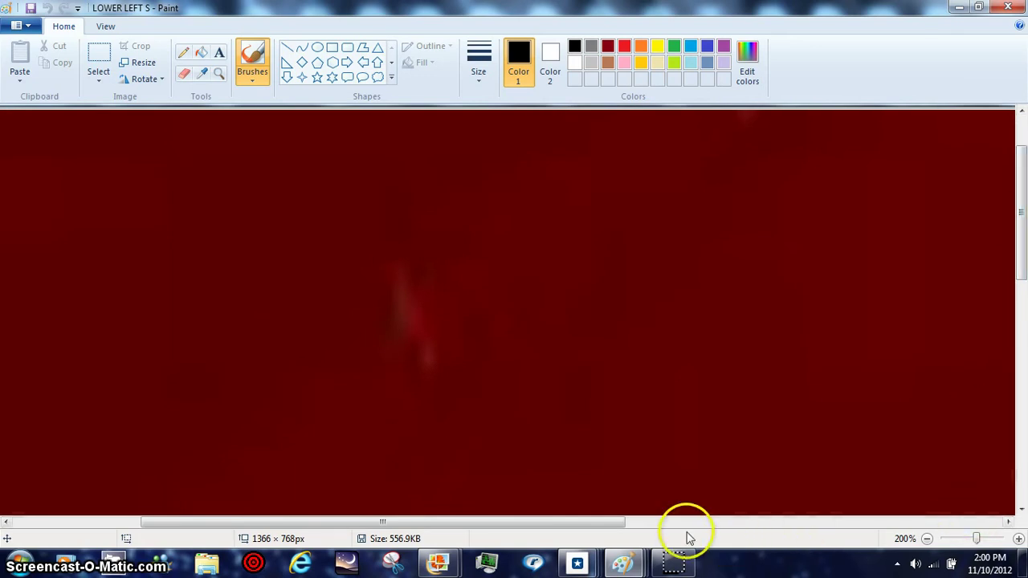
drag(582, 526, 553, 526)
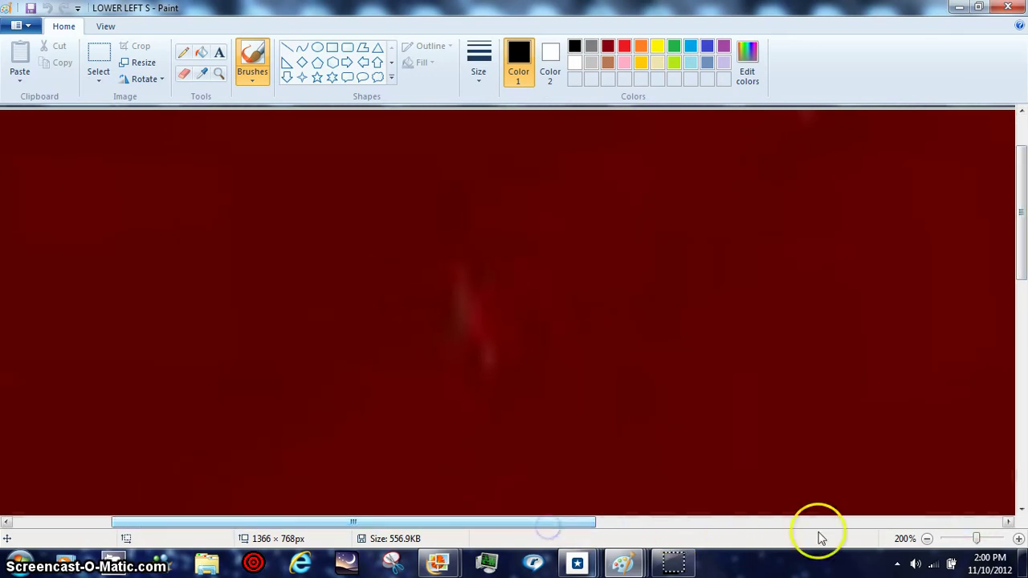
Step: Raise the zoom from 100% through 300%, 400% and 500% to 600% on the streak
click(973, 542)
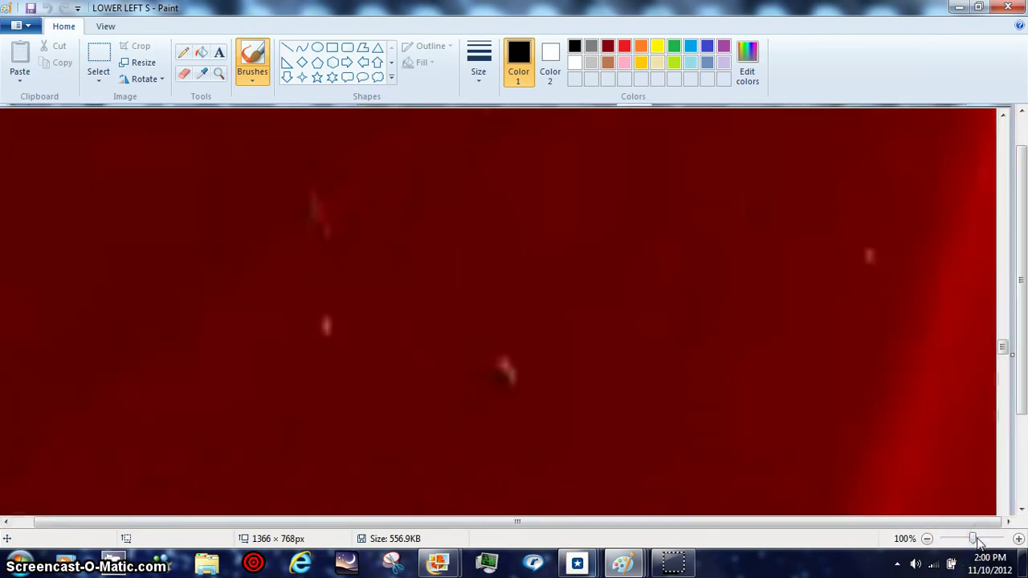
drag(976, 543, 982, 544)
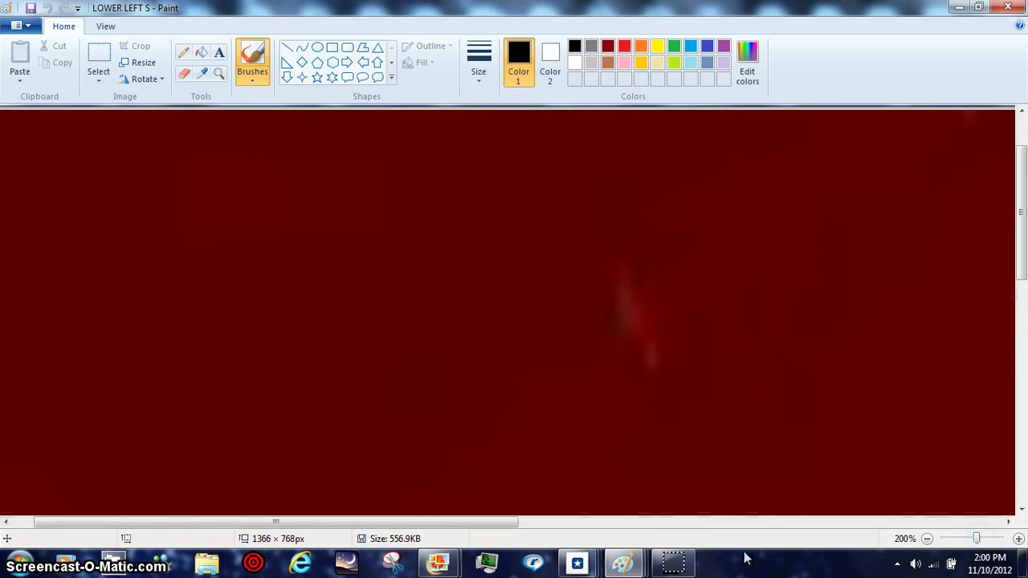
drag(505, 522, 587, 511)
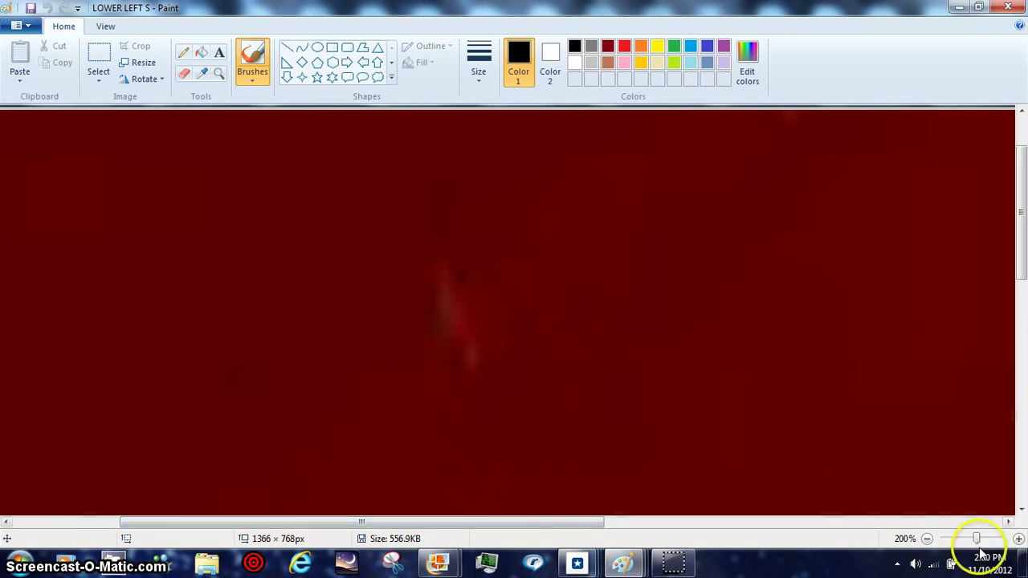
drag(977, 538, 982, 539)
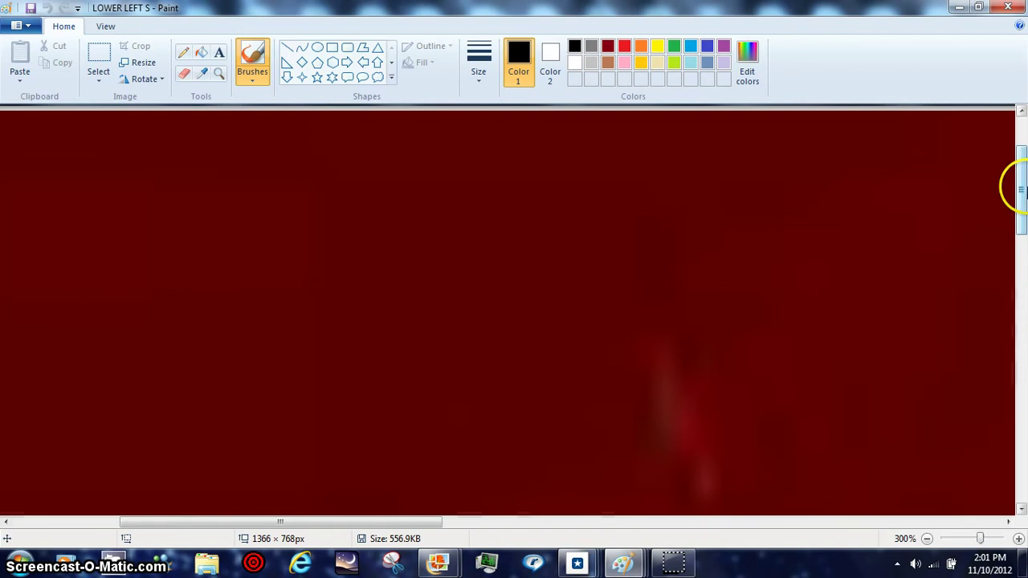
drag(1021, 189, 1021, 219)
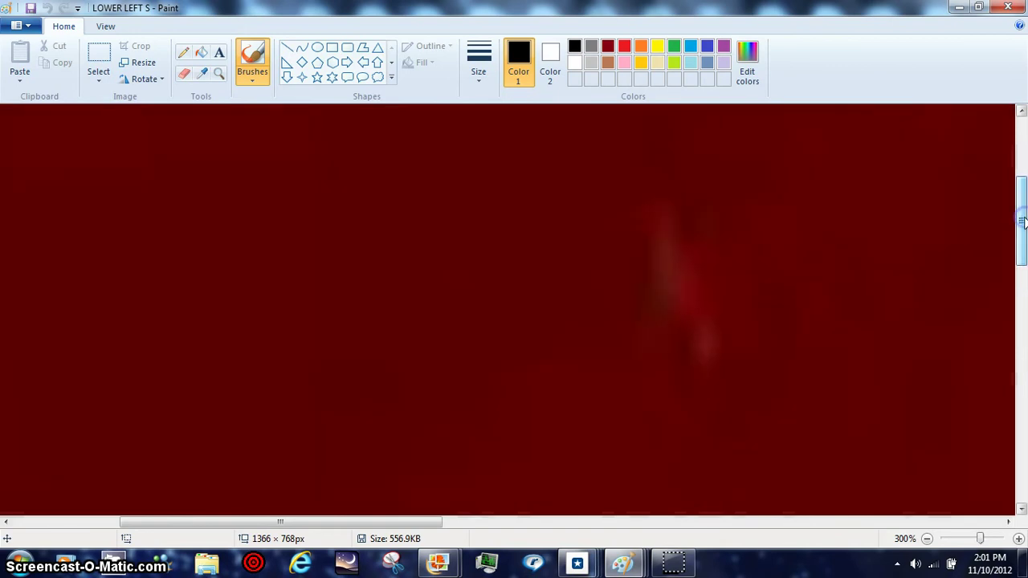
drag(427, 523, 489, 522)
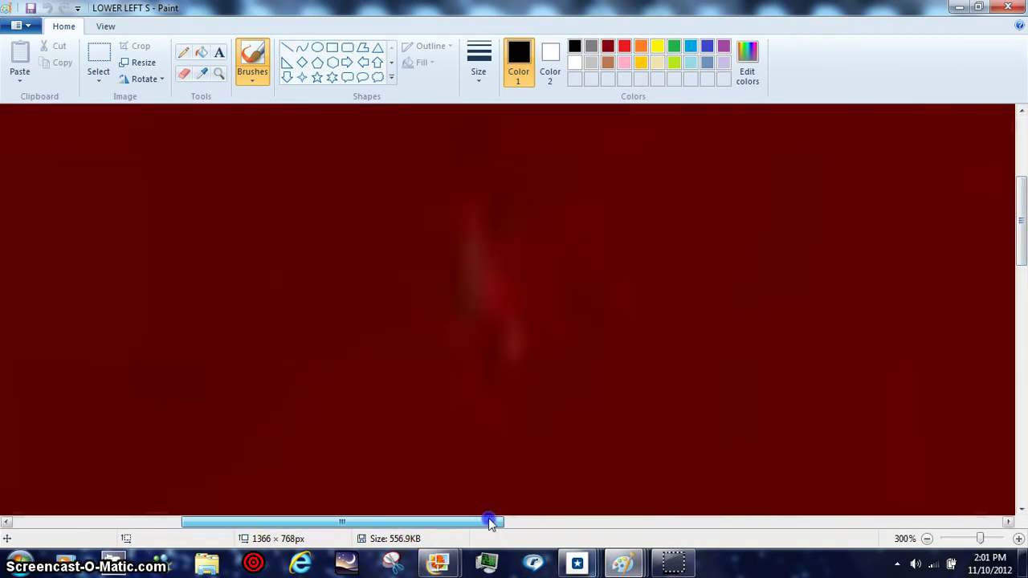
click(981, 538)
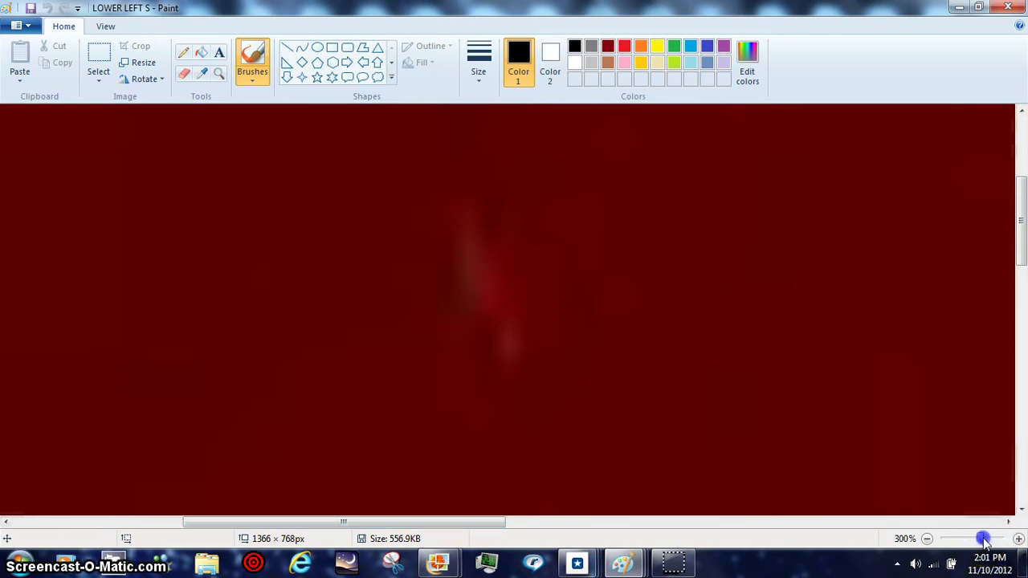
drag(983, 542, 988, 544)
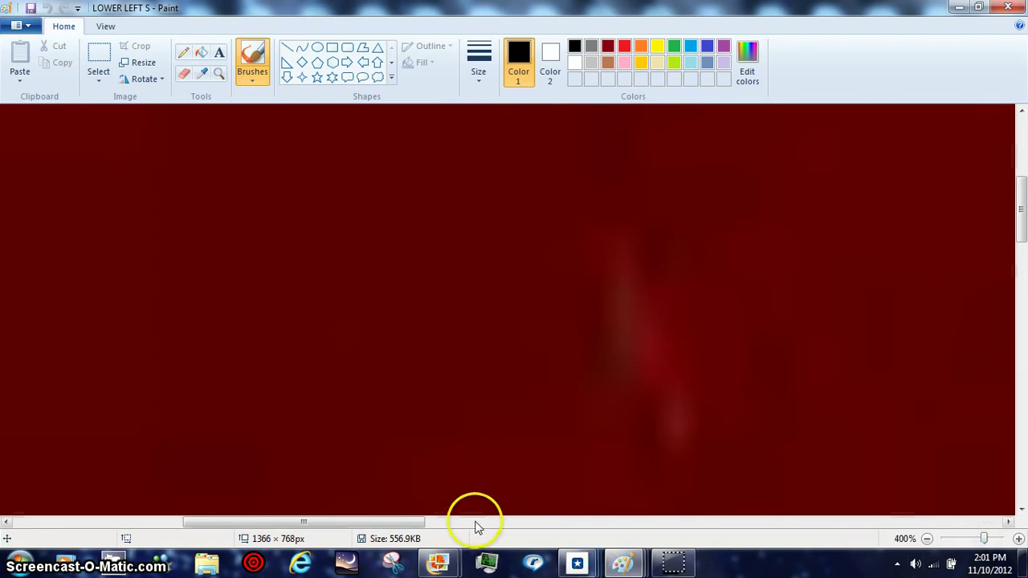
mouse_move(379, 522)
mouse_down()
mouse_move(664, 533)
mouse_move(493, 532)
mouse_move(423, 544)
mouse_up()
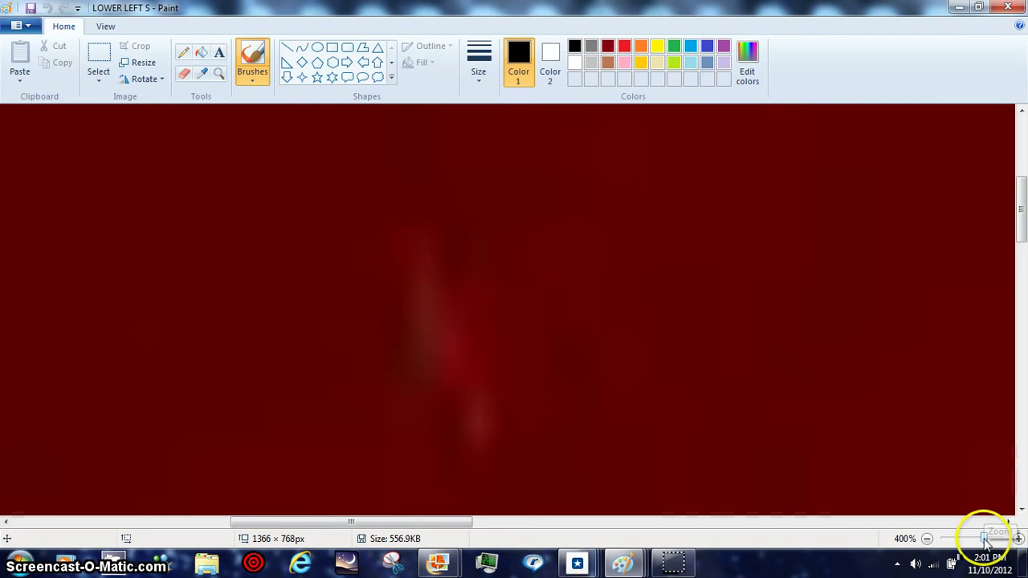
drag(986, 540, 990, 543)
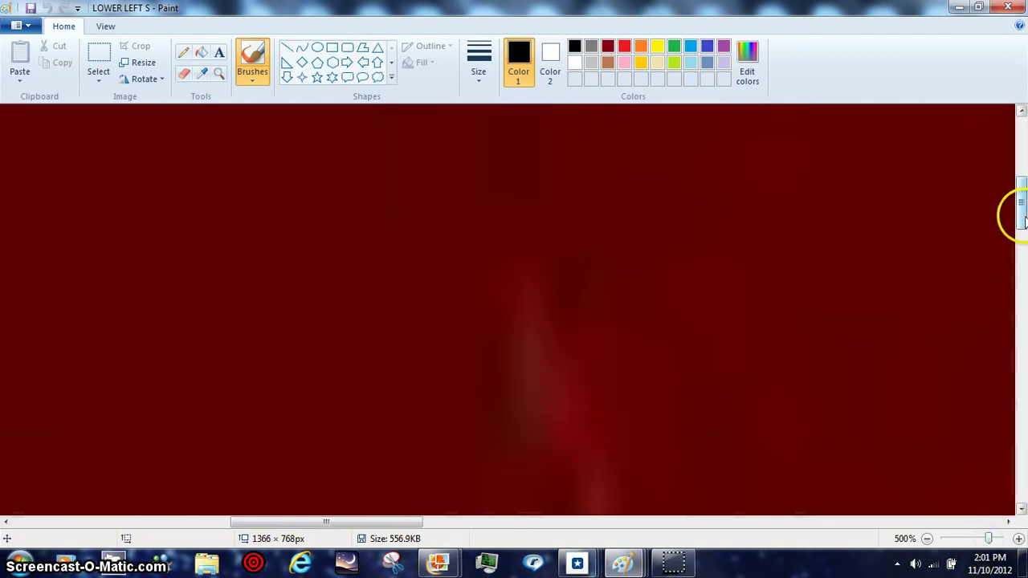
drag(1024, 220, 1024, 229)
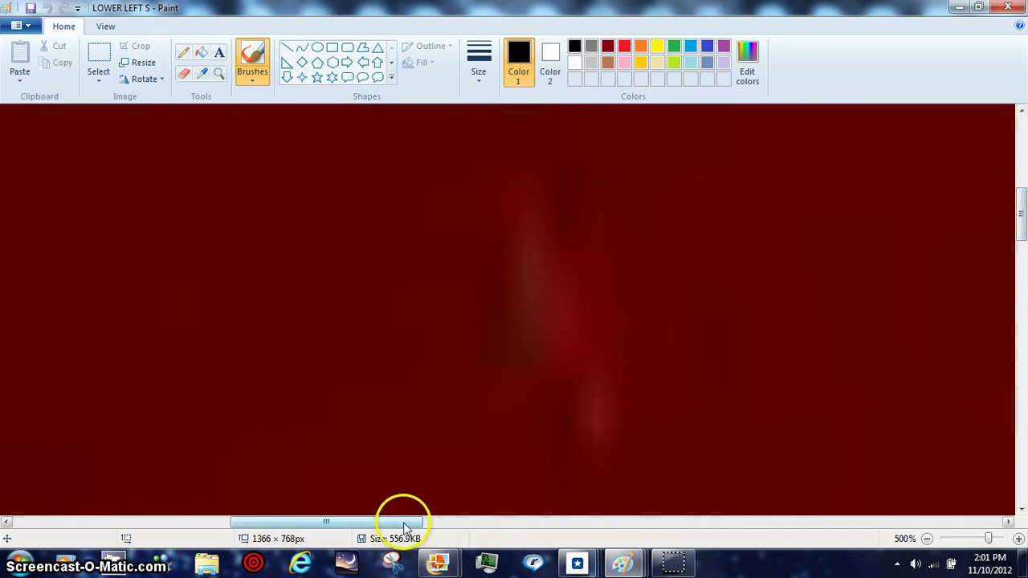
drag(404, 524, 418, 527)
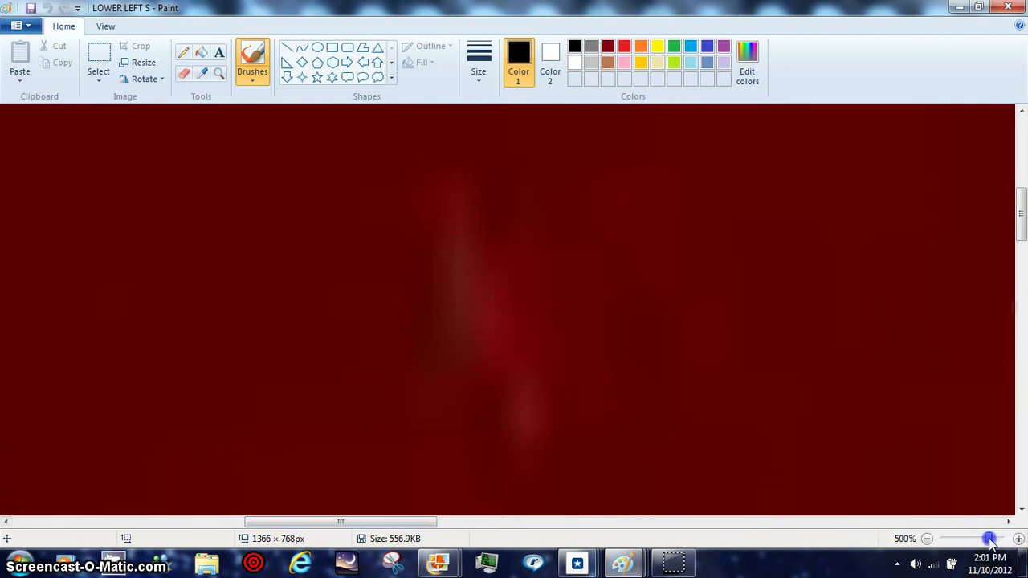
drag(992, 542, 994, 544)
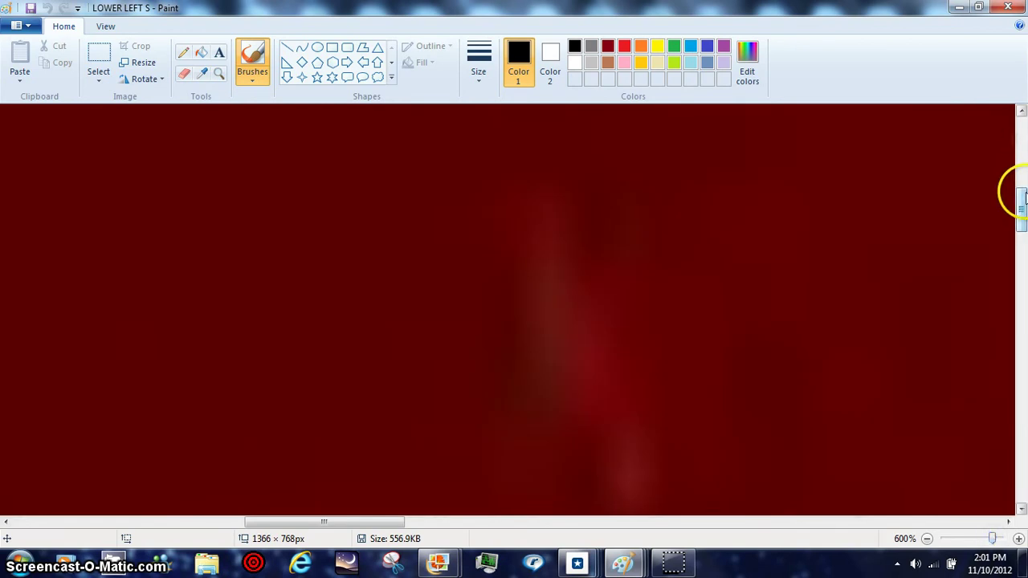
drag(1023, 195, 1024, 205)
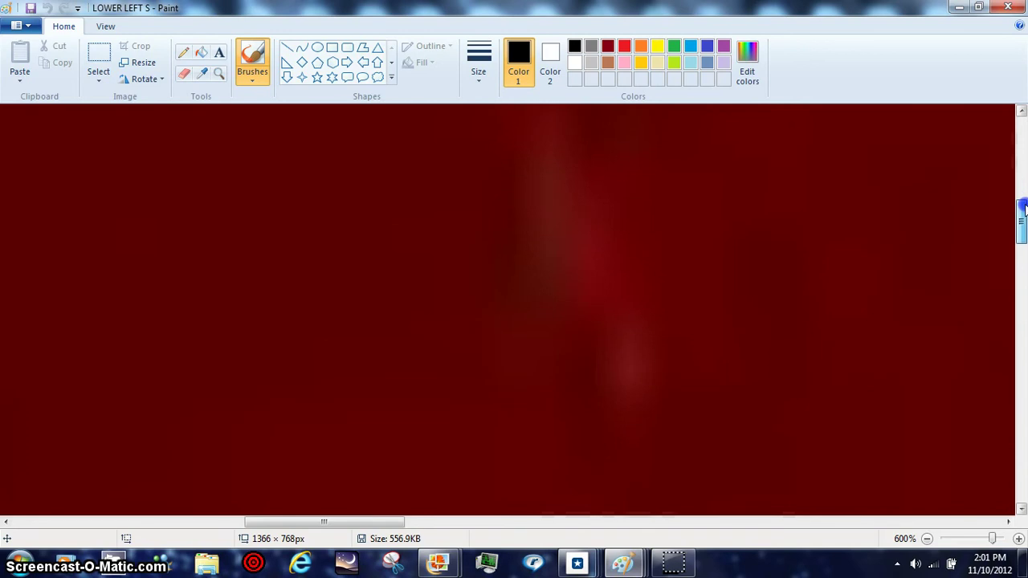
mouse_move(1023, 207)
mouse_down()
mouse_move(1022, 187)
mouse_move(1022, 197)
mouse_up()
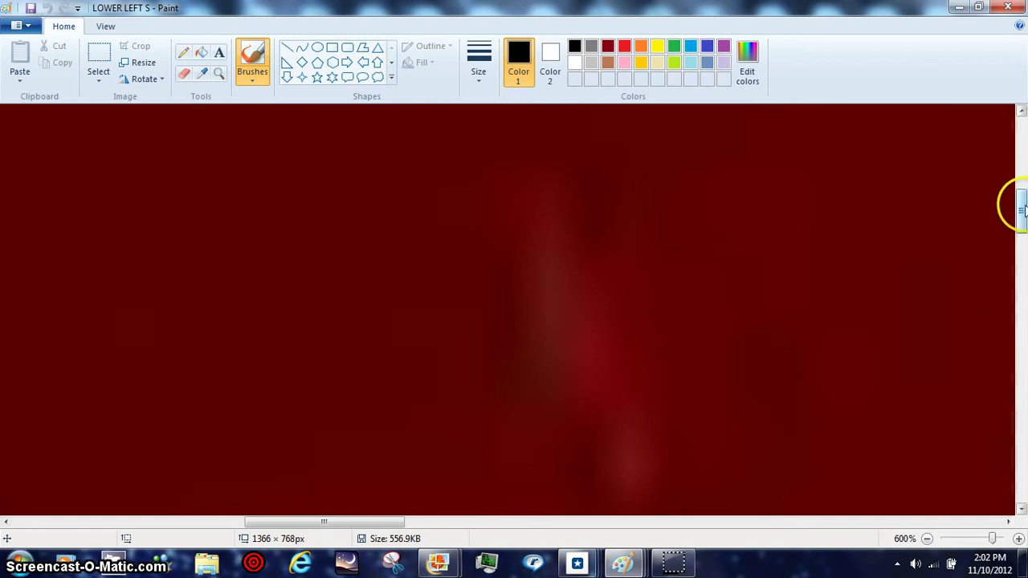
drag(1023, 210, 1022, 215)
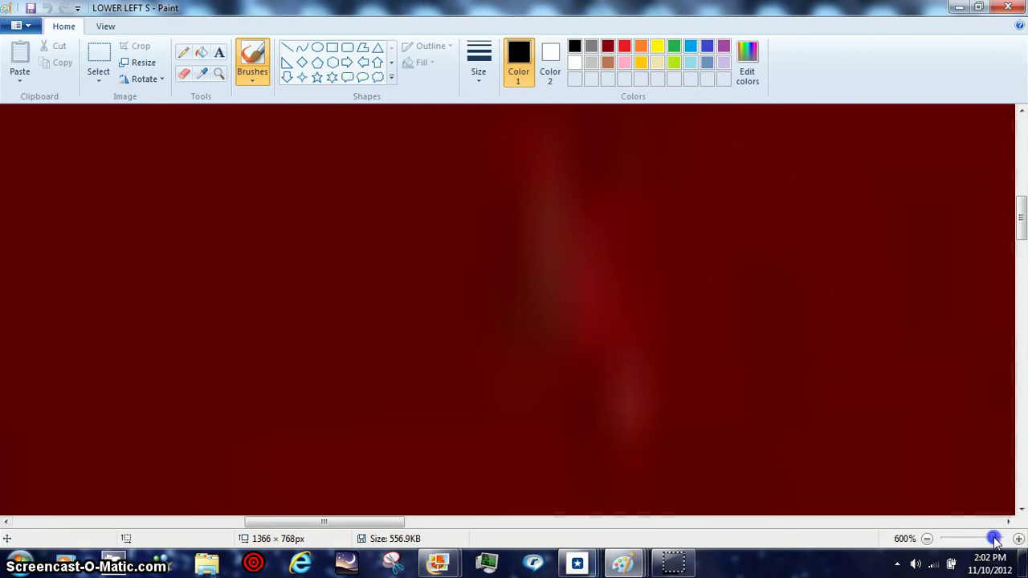
Step: Drop the zoom to a 50% overview showing the '/11/08 18:12' date stamp
drag(994, 539, 974, 539)
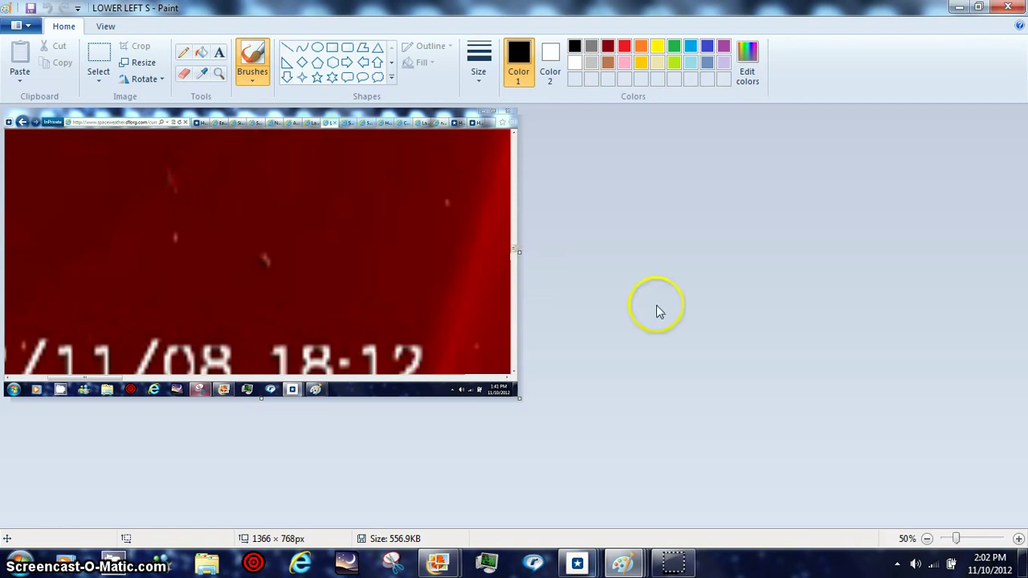
Step: Switch to Internet Explorer's red solar image tab and reset its page zoom to 100%
click(675, 562)
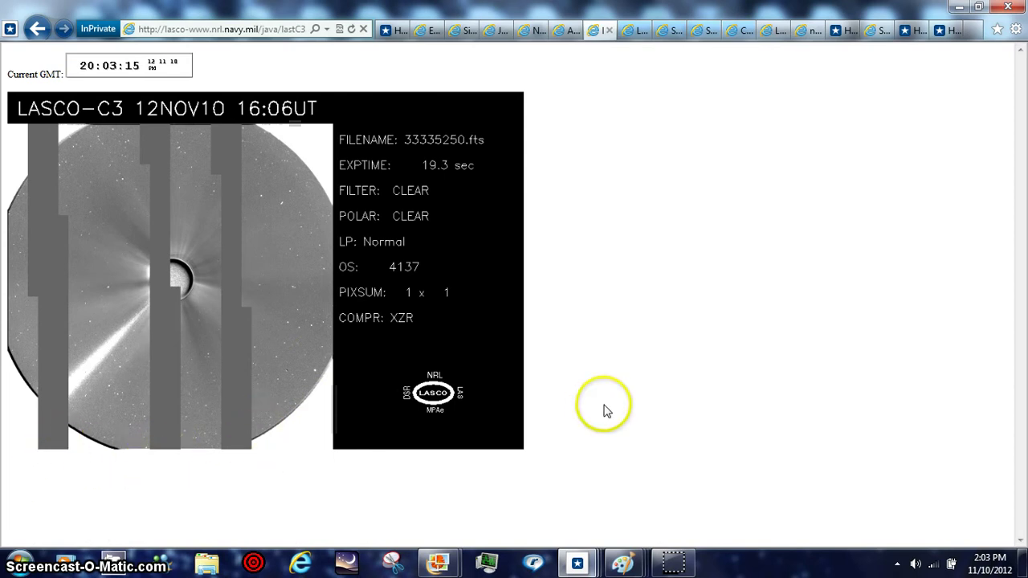
click(672, 561)
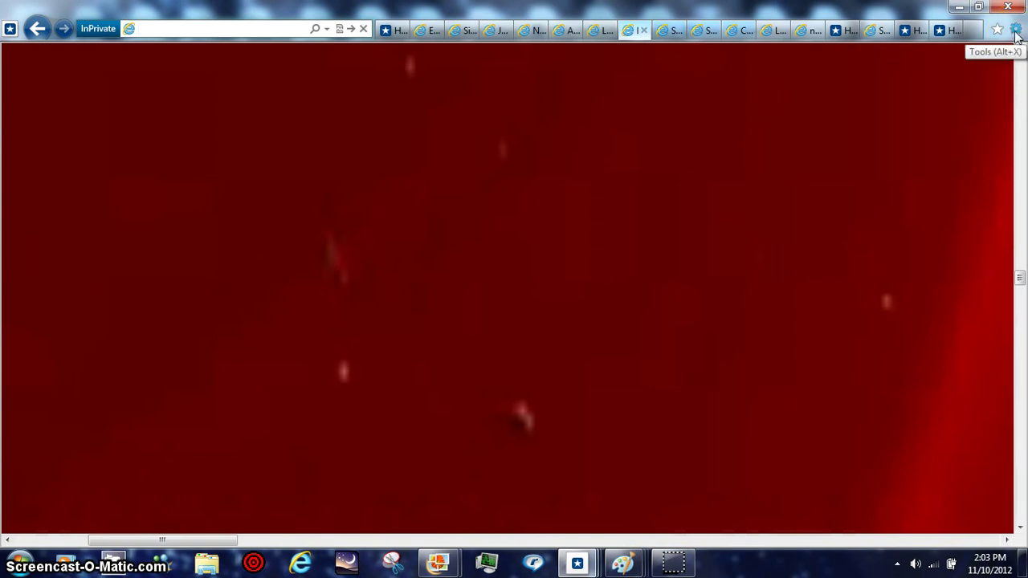
click(1016, 32)
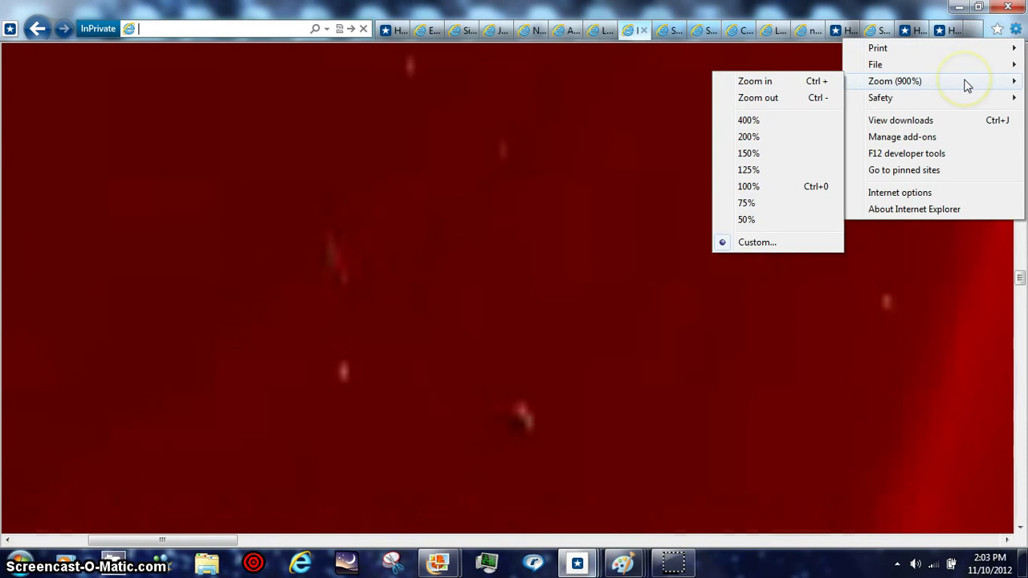
mouse_move(894, 81)
click(785, 186)
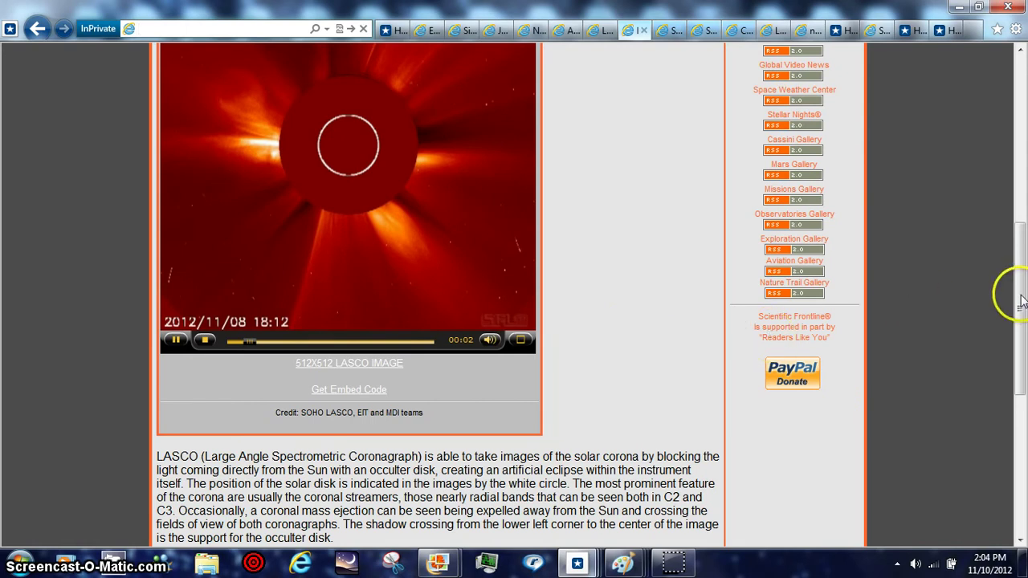
drag(1022, 301, 1021, 342)
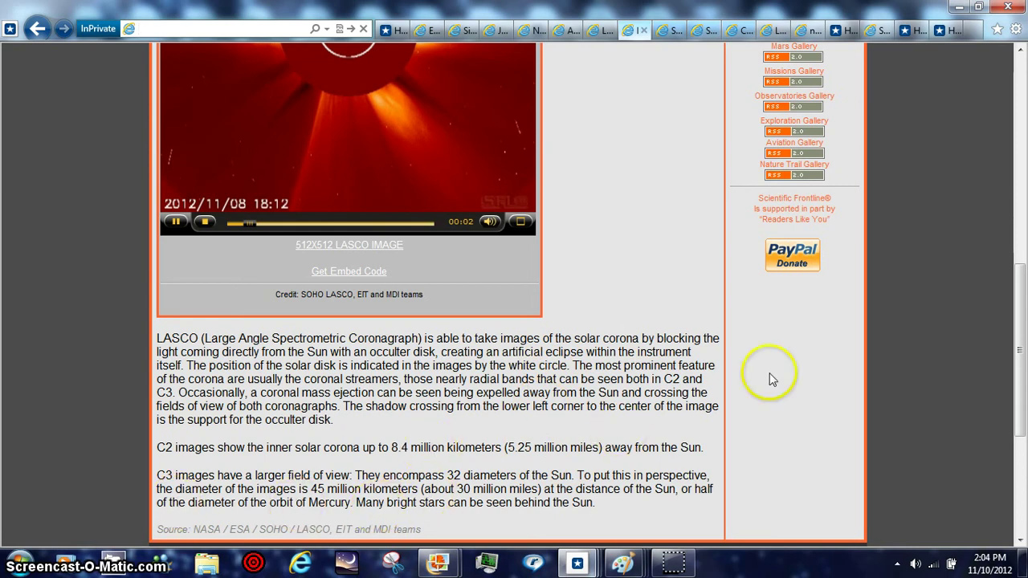
Step: Select the LASCO description paragraphs, then clear the selection
drag(770, 377, 610, 292)
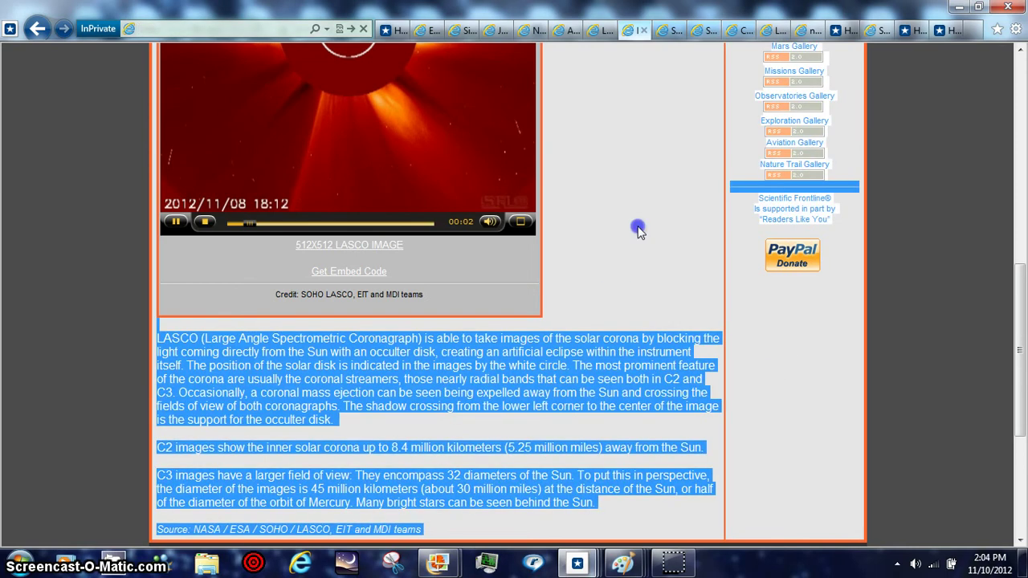
click(921, 354)
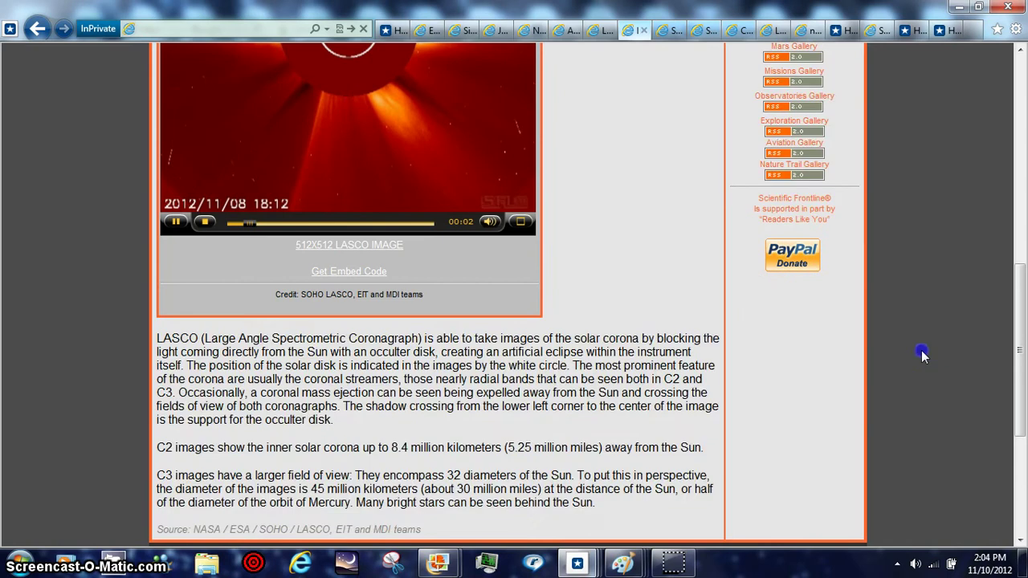
drag(1023, 291, 1020, 248)
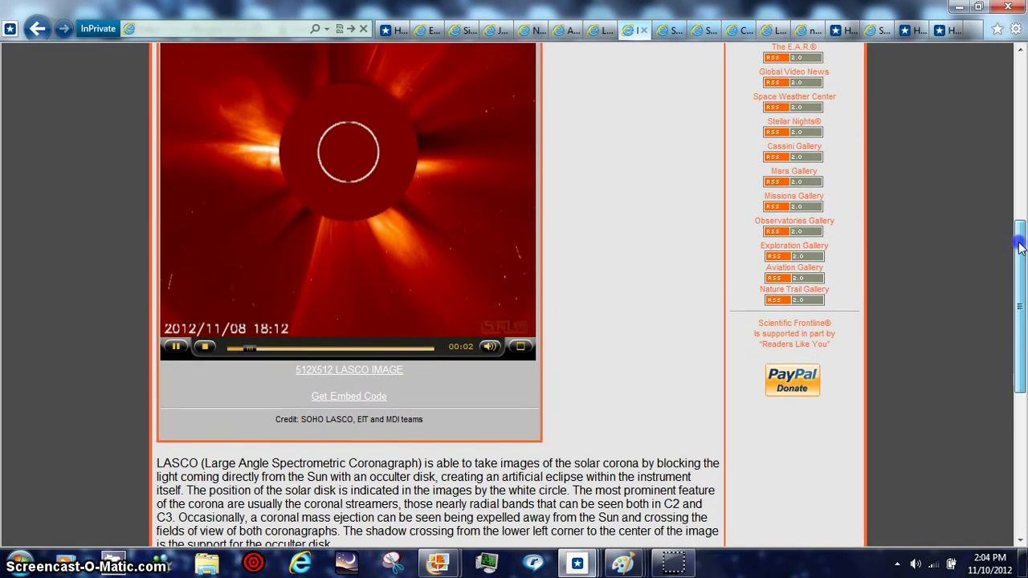
drag(1020, 248, 1021, 203)
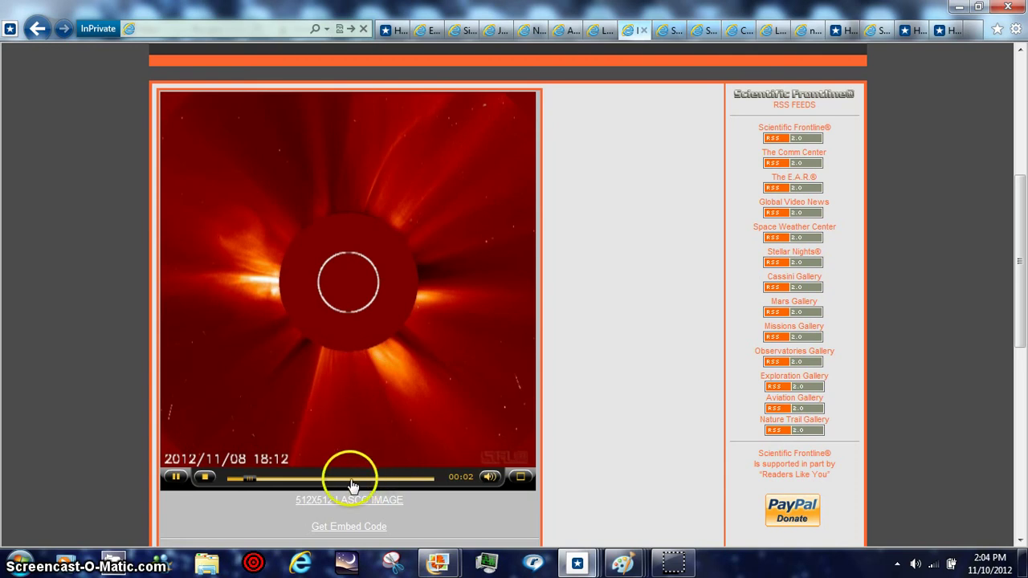
Step: Play the LASCO coronagraph video full screen
click(521, 479)
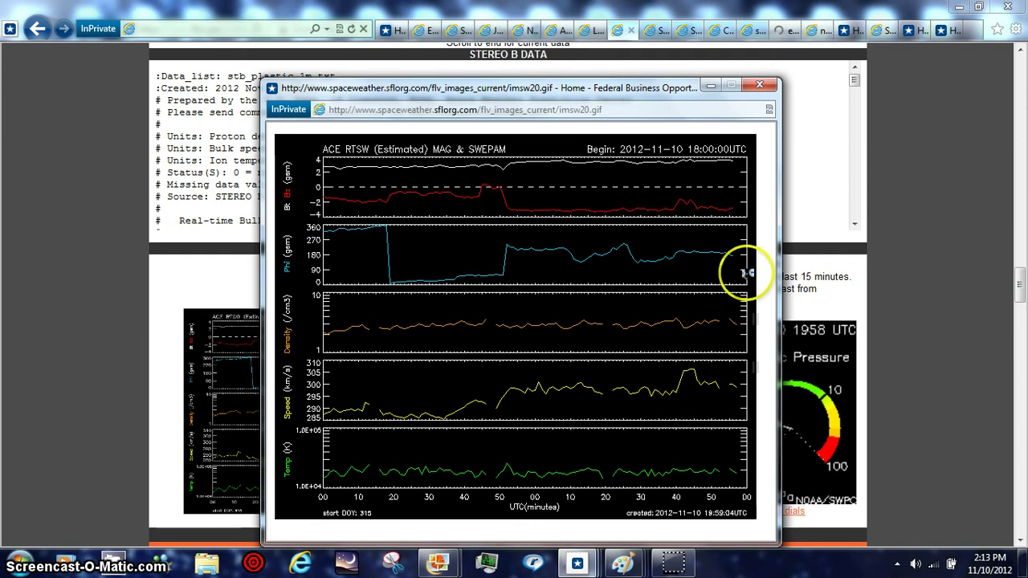
Step: Minimize the enlarged ACE plot popup to return to the Scientific Frontline page
click(712, 86)
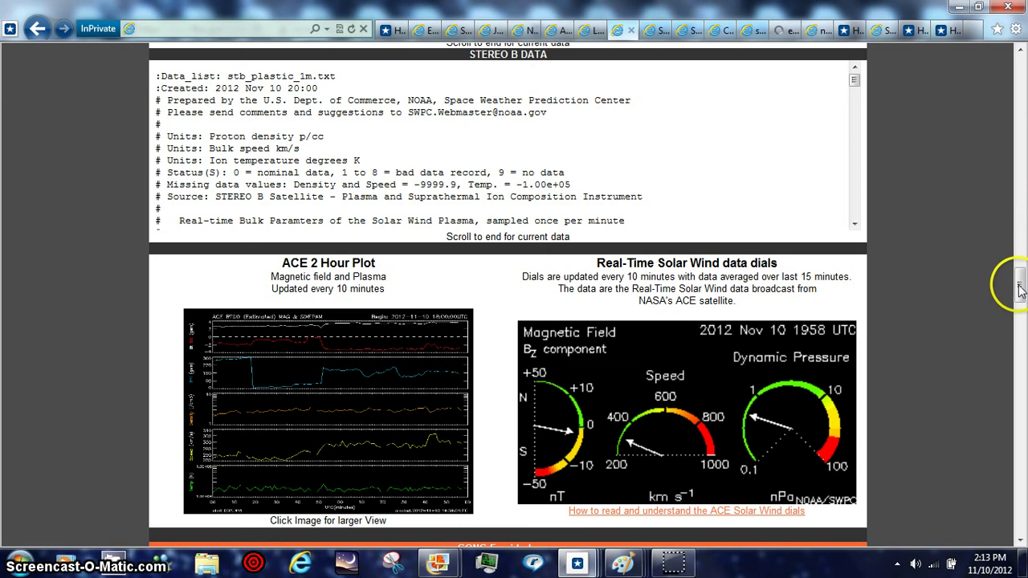
drag(1020, 289, 1021, 136)
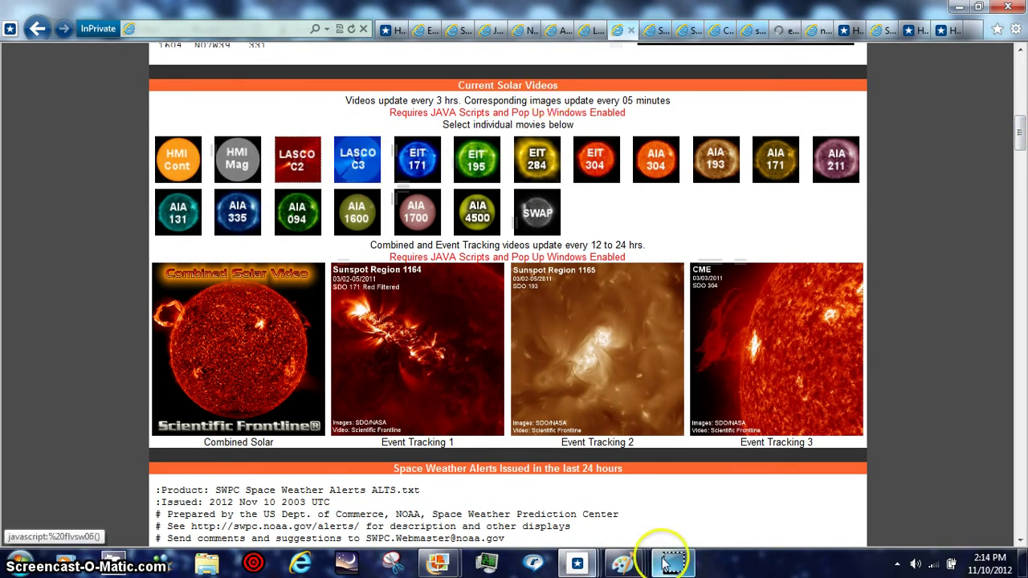
Step: Play Scientific Frontline's LASCO C2 coronagraph movie in full screen
click(309, 172)
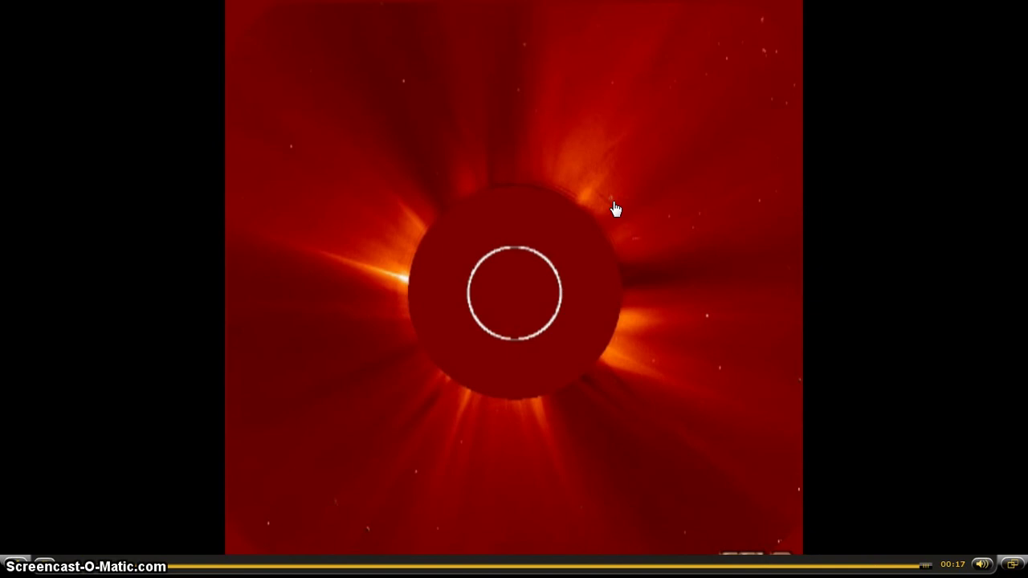
Step: Replay the full-screen LASCO C2 movie from the beginning
click(657, 212)
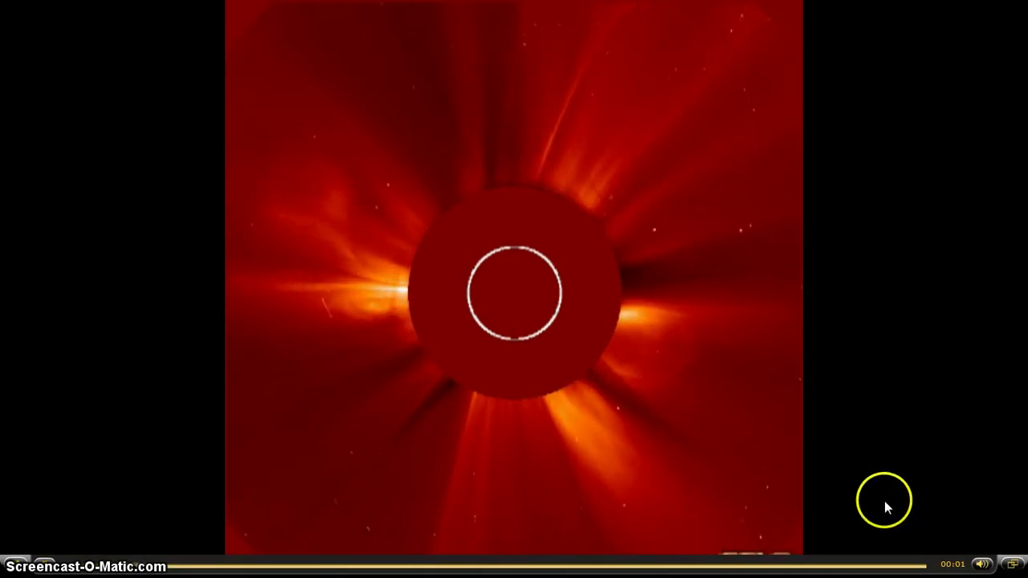
Step: Exit full-screen video and switch to Paint's MASS S coronagraph image at 50%
click(1012, 565)
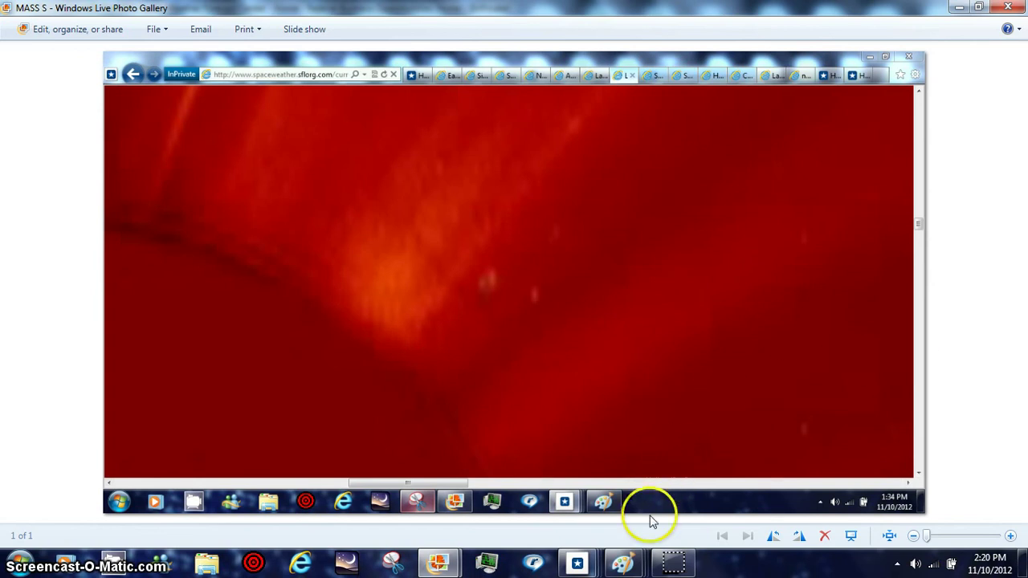
click(625, 567)
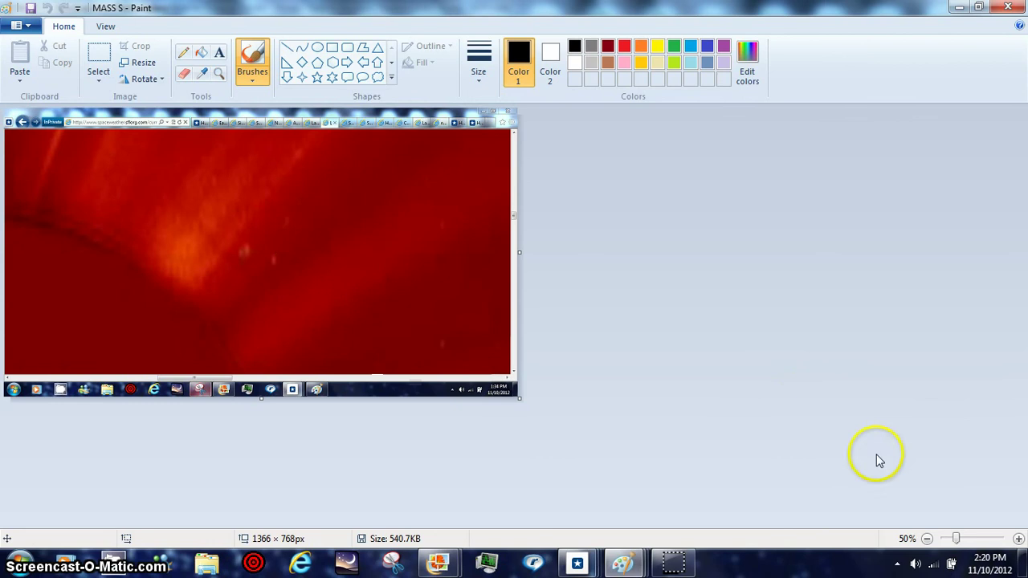
Step: Zoom the MASS S image from 100% through 200% and 300% up to 600% on the faint blobs
click(958, 539)
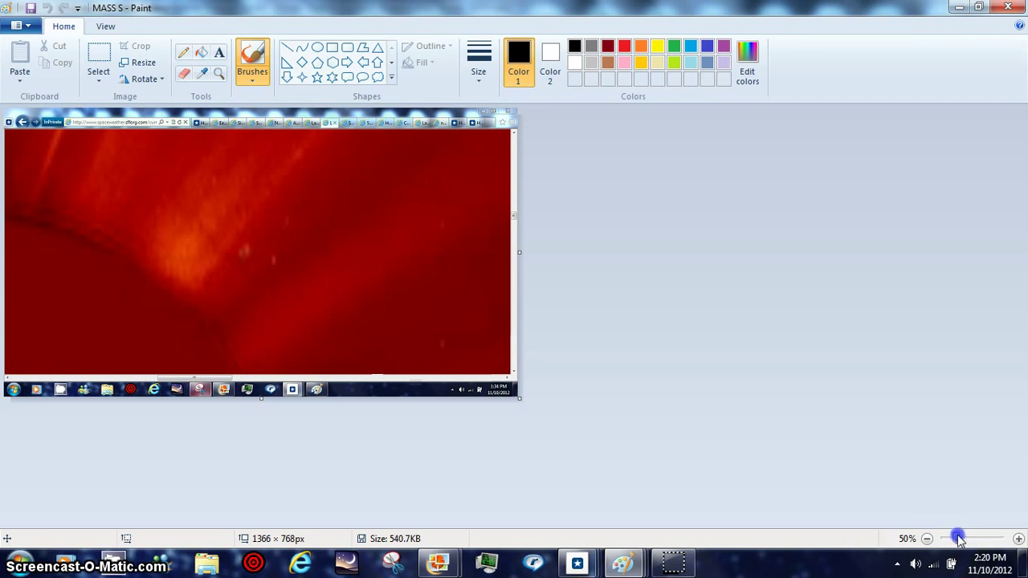
click(973, 538)
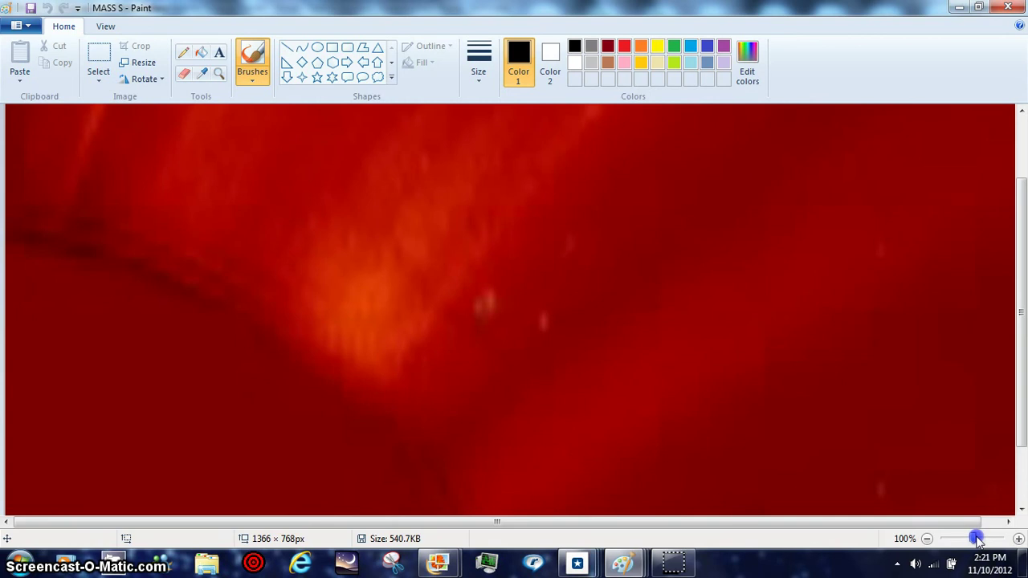
click(979, 539)
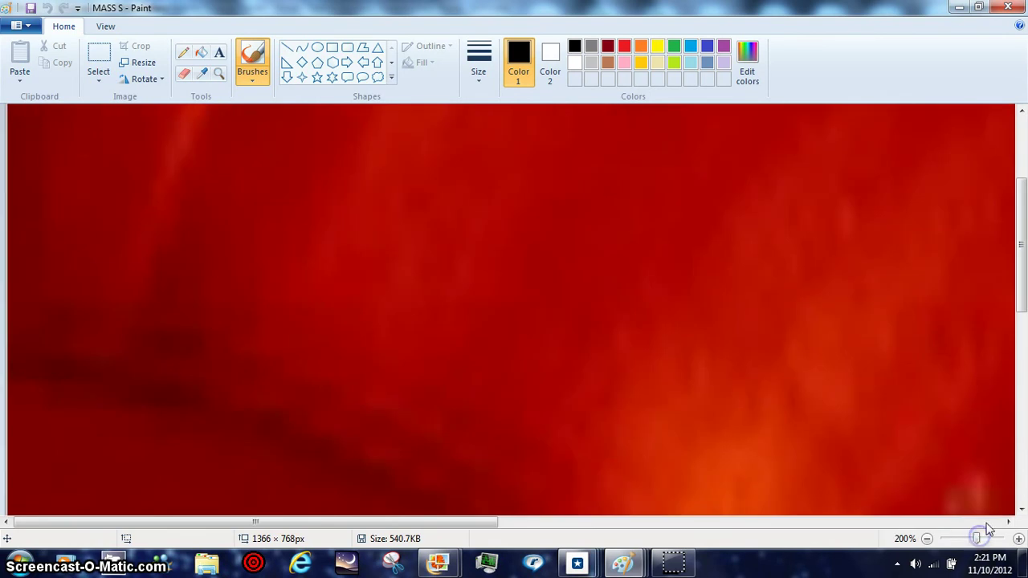
click(1020, 223)
drag(1019, 223, 1023, 305)
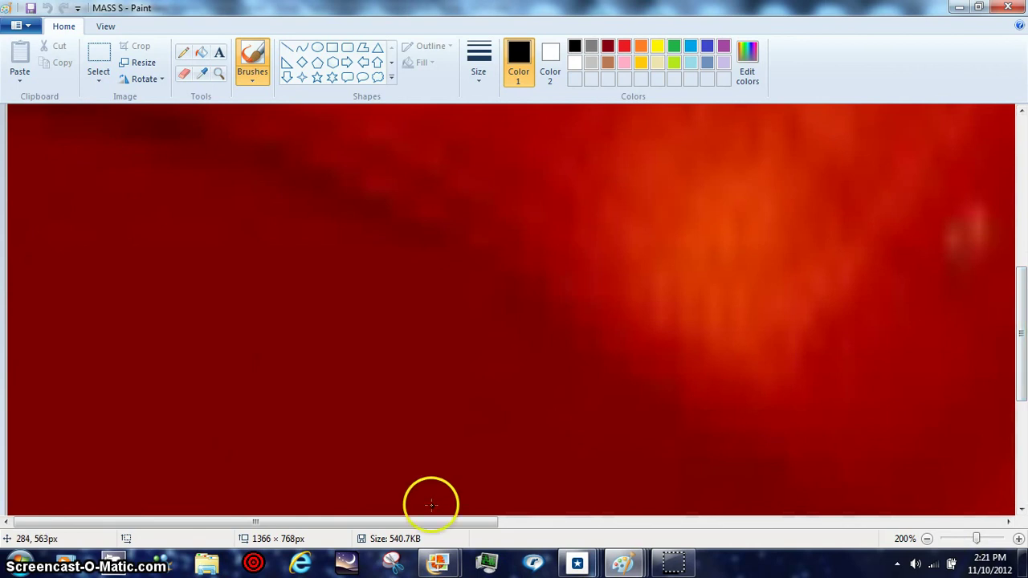
drag(426, 522, 680, 481)
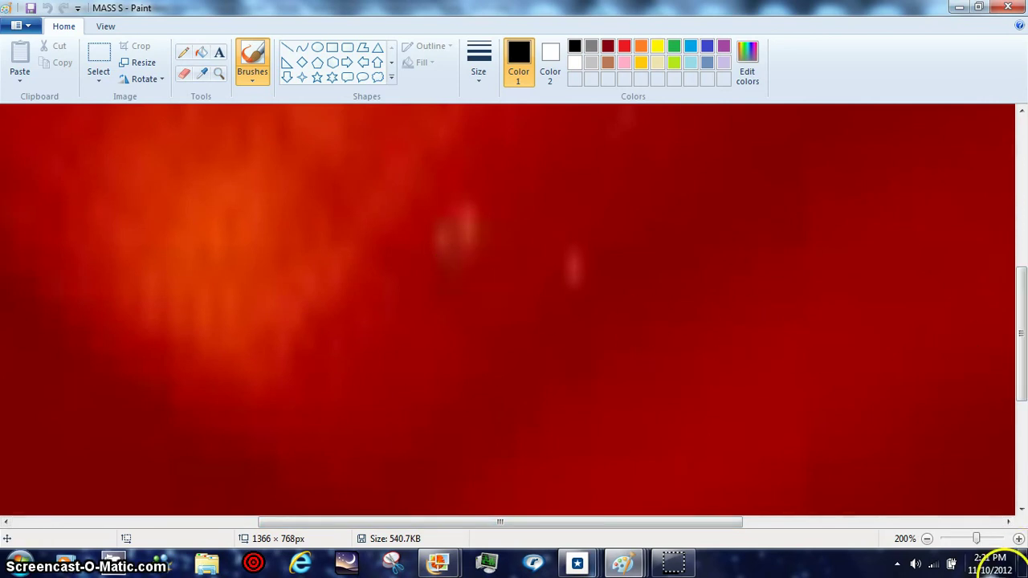
click(978, 539)
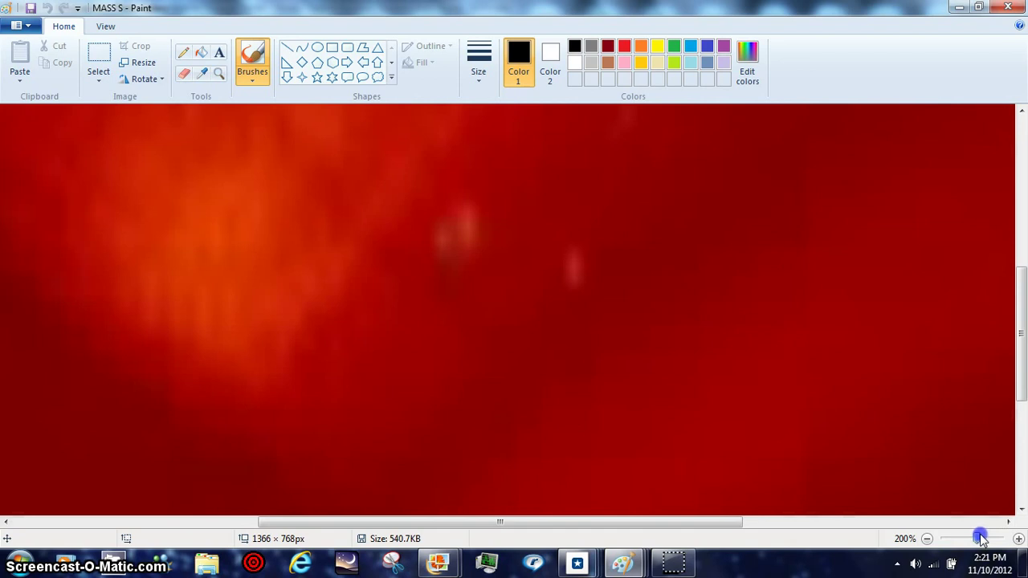
drag(983, 539, 985, 539)
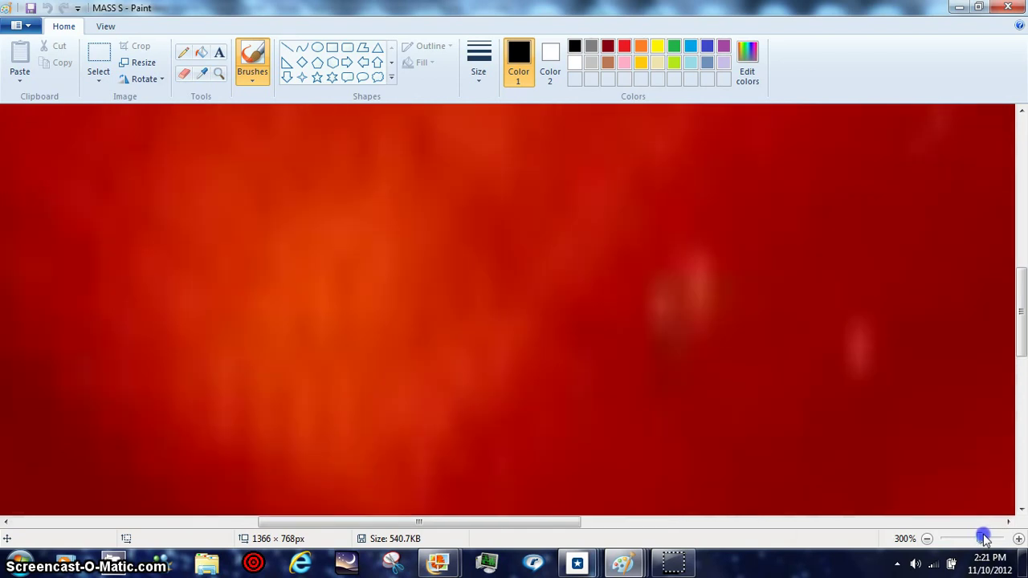
drag(572, 522, 637, 514)
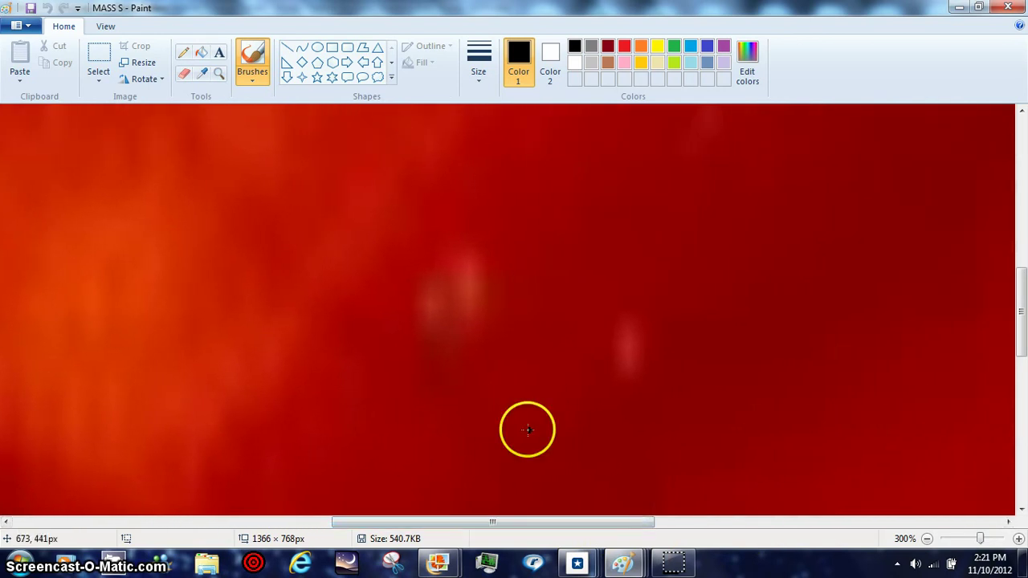
drag(980, 539, 990, 542)
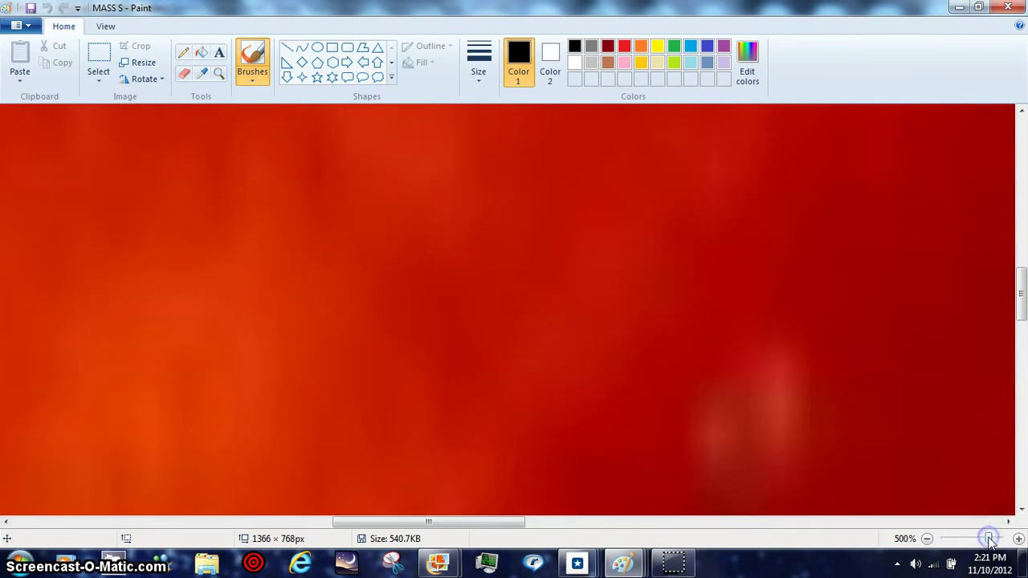
click(1023, 289)
mouse_move(1023, 289)
mouse_down()
mouse_move(1023, 414)
mouse_move(1023, 299)
mouse_up()
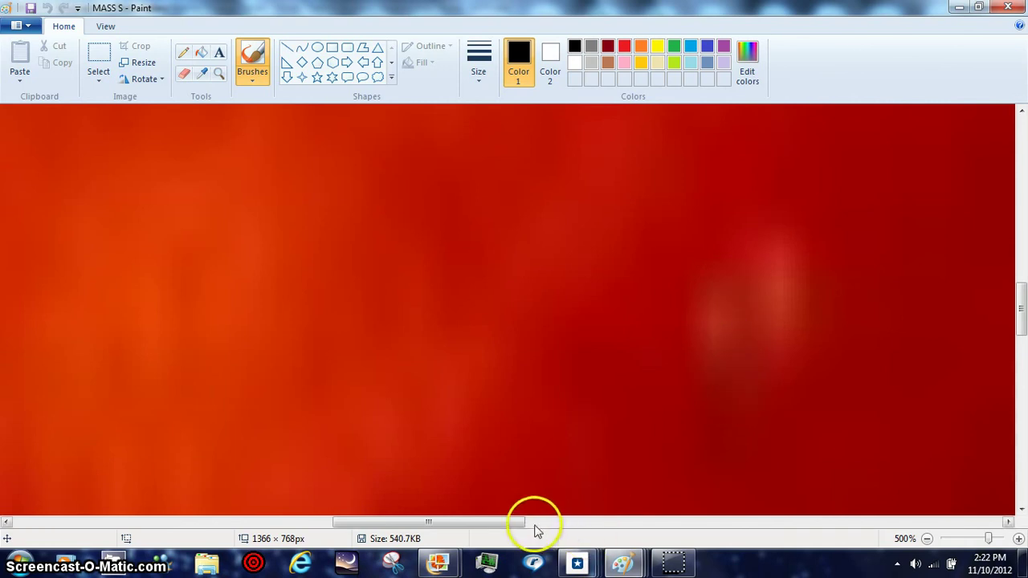
drag(528, 524, 575, 523)
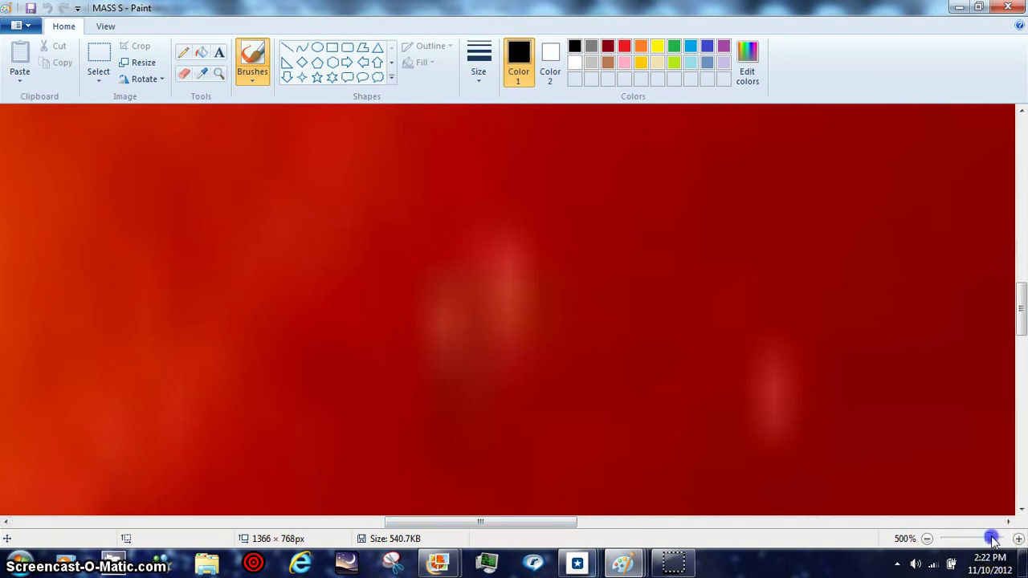
drag(994, 540, 996, 542)
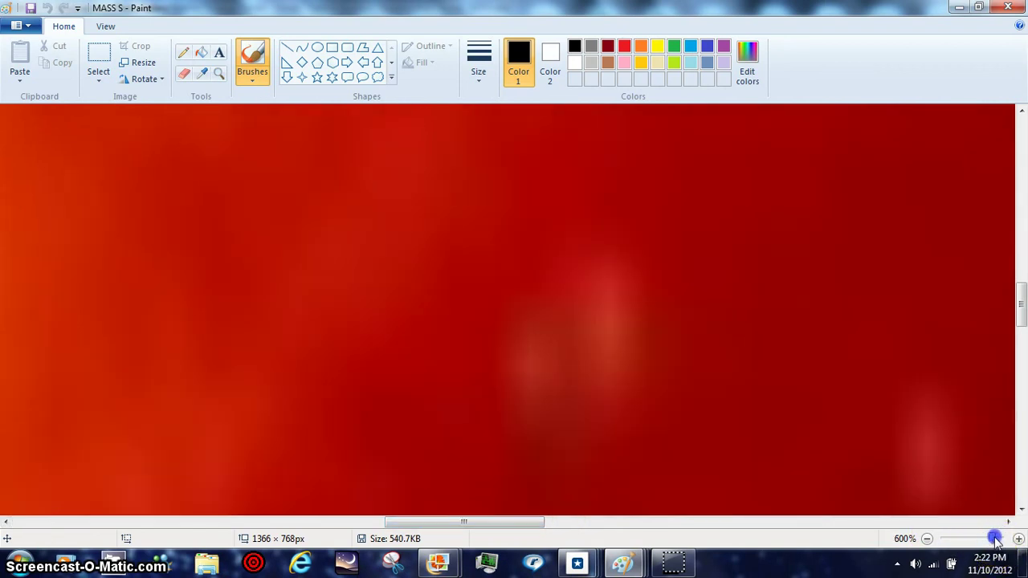
click(1020, 310)
drag(1021, 309, 1022, 316)
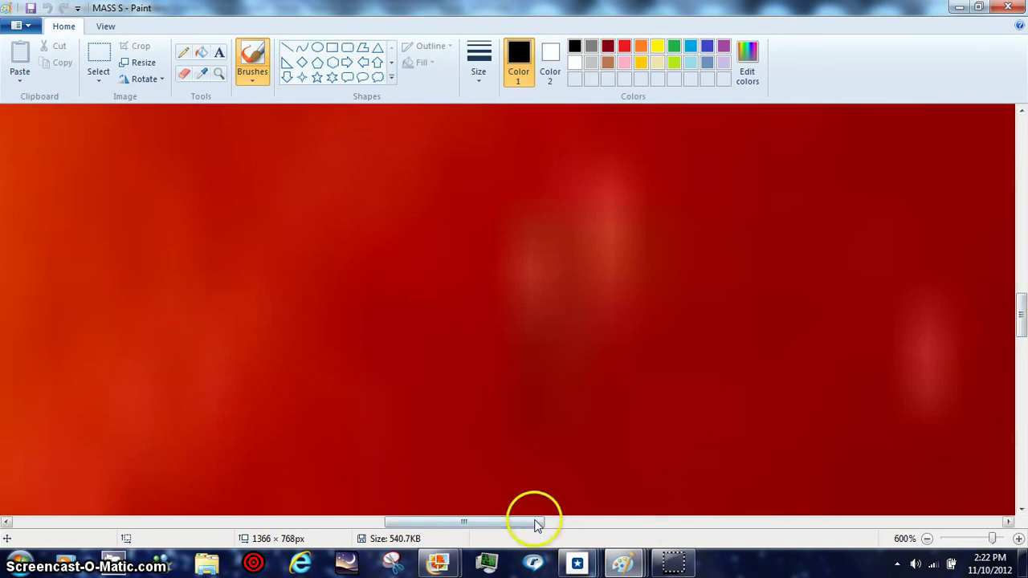
drag(536, 522, 562, 522)
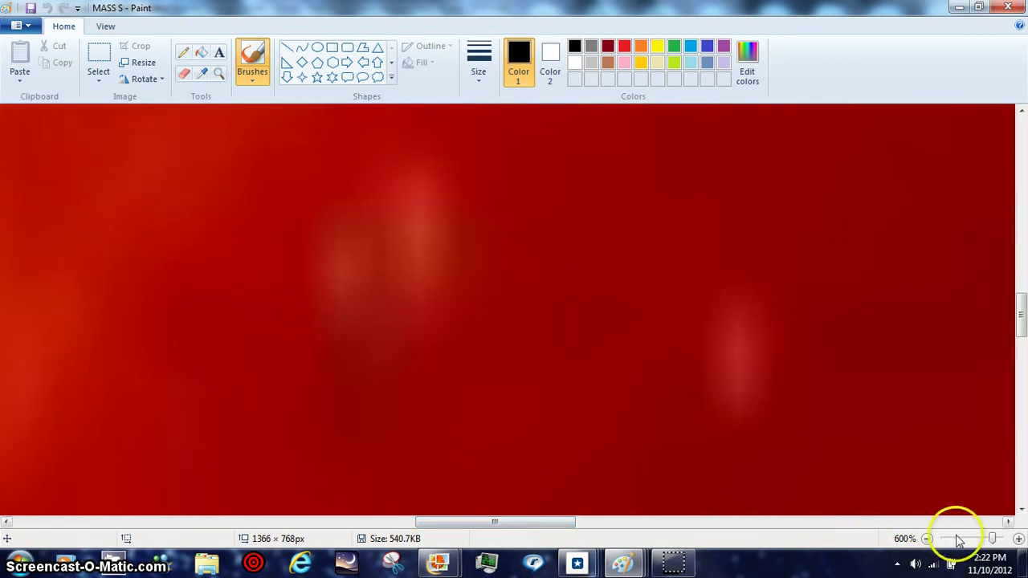
Step: Push the zoom up to 800%, then step back down to 200% over the orange glow
click(994, 539)
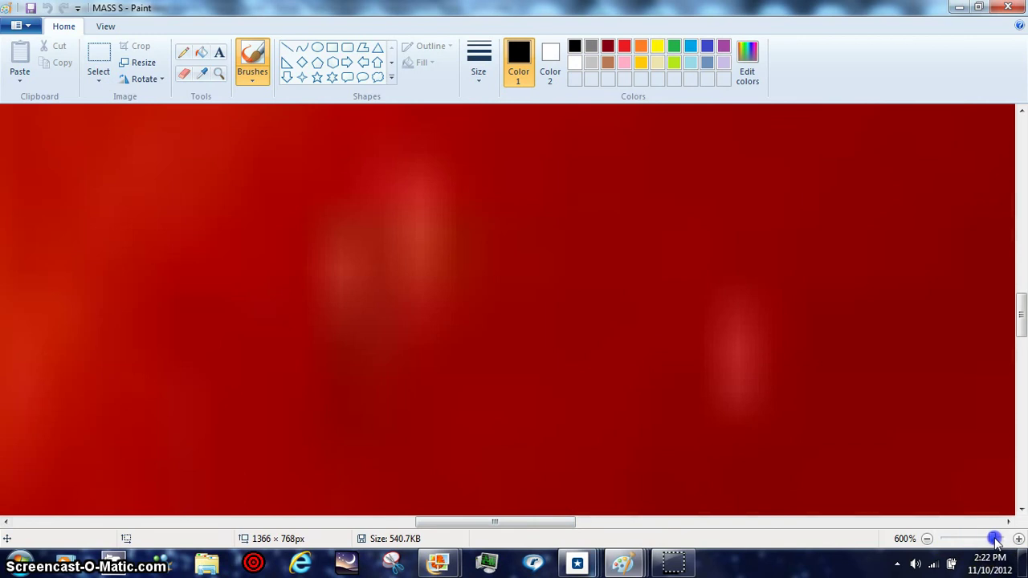
drag(994, 539, 1007, 540)
click(1022, 498)
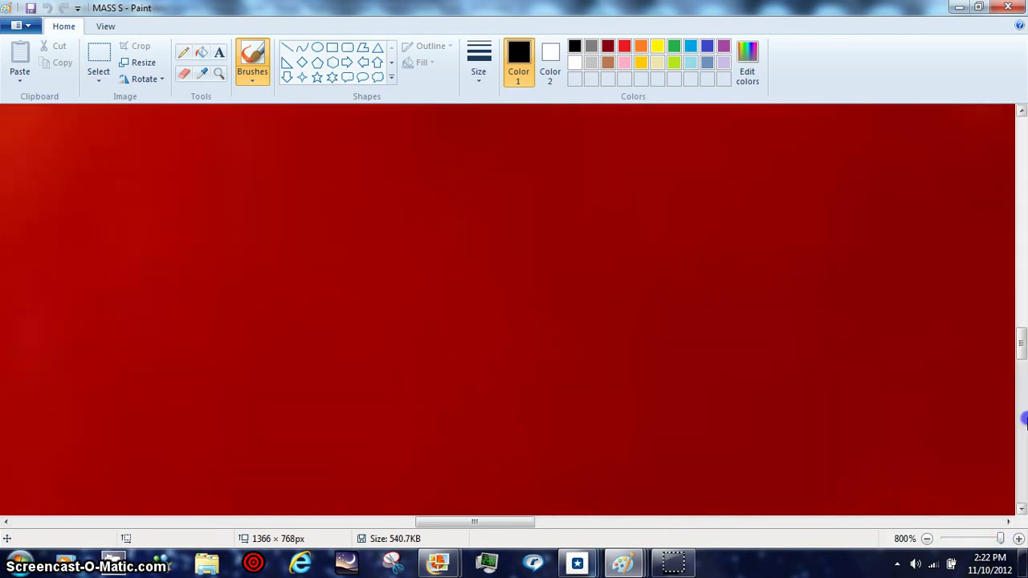
click(970, 540)
click(970, 540)
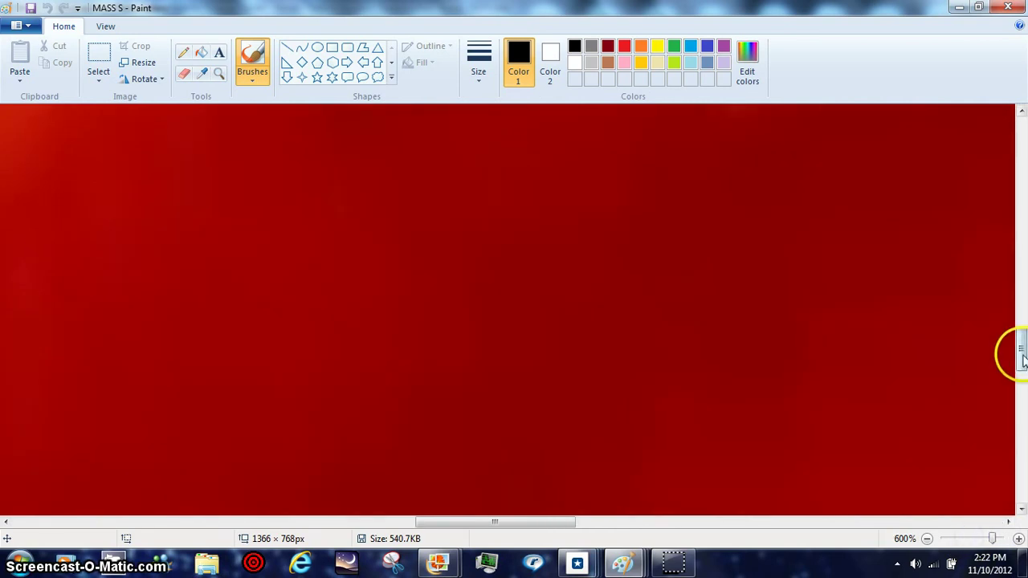
drag(1021, 357, 1021, 418)
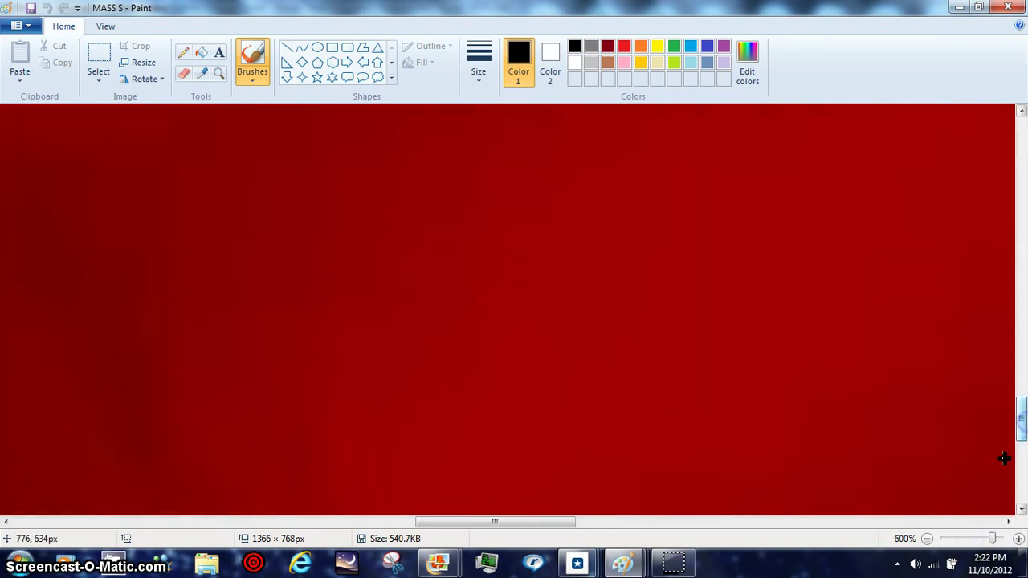
click(966, 540)
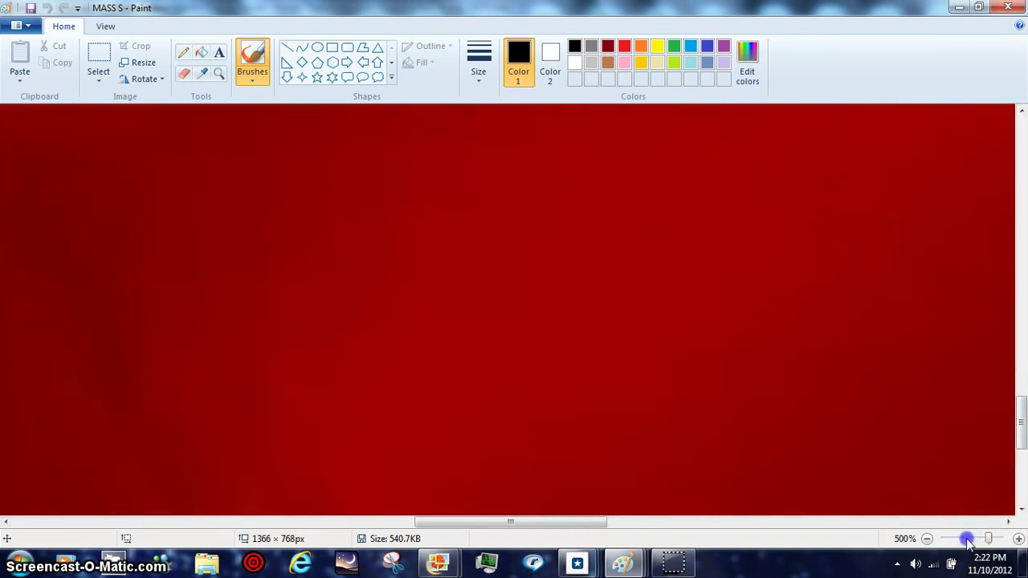
click(966, 540)
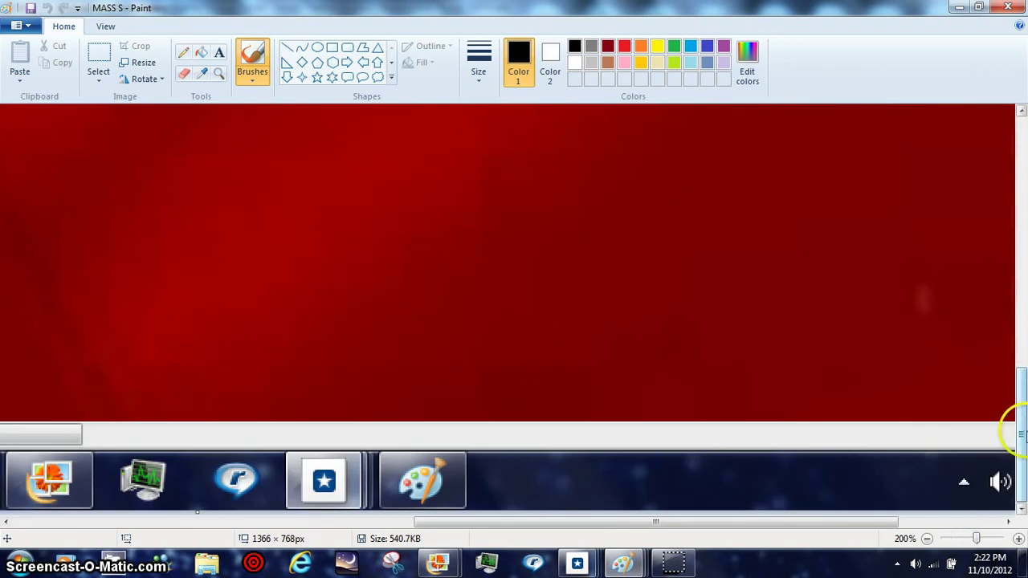
drag(1022, 433, 1021, 277)
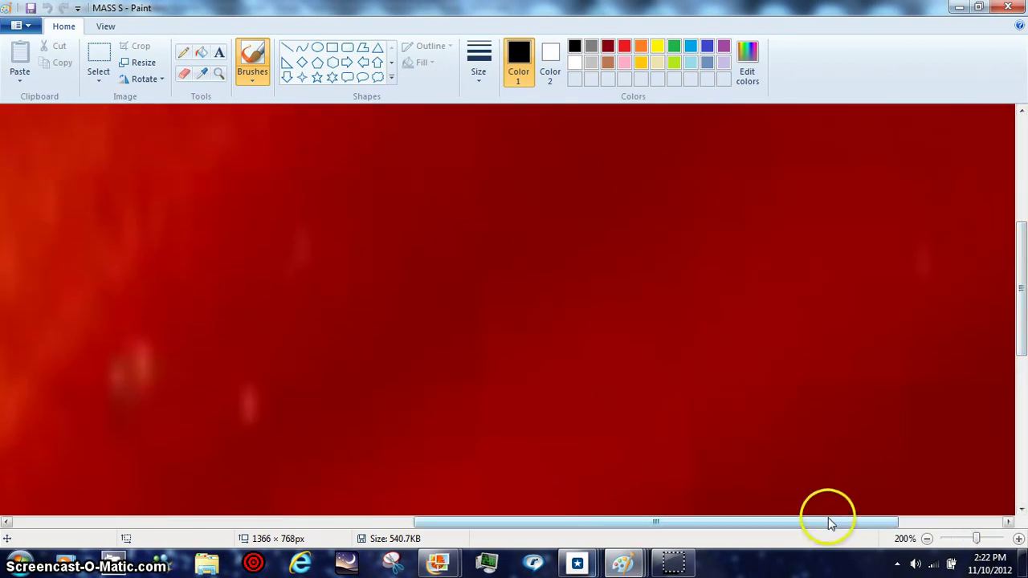
drag(831, 523, 673, 536)
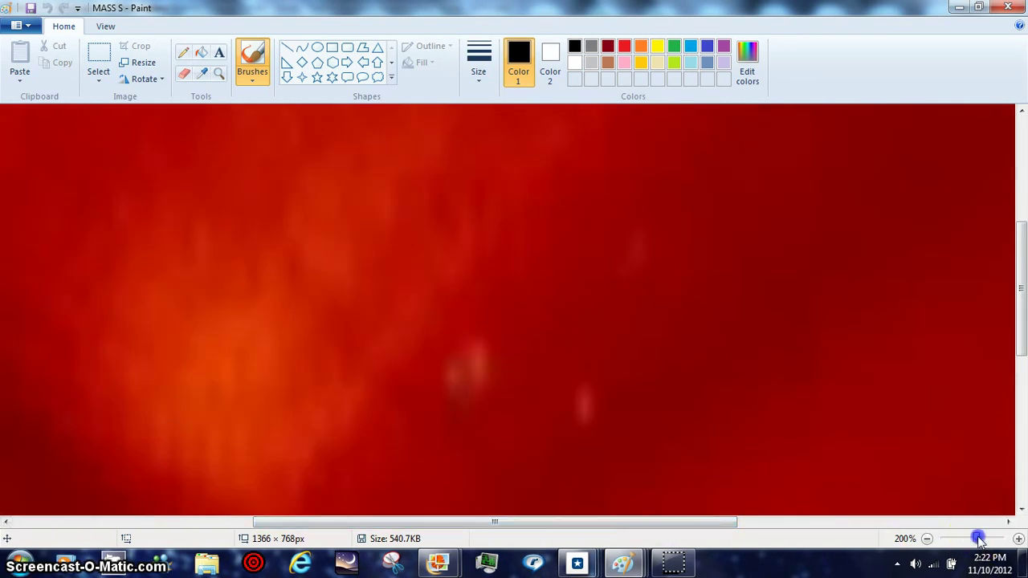
Step: Zoom from 200% up to 600%, then back out to 50% showing the whole screenshot
drag(982, 538, 986, 539)
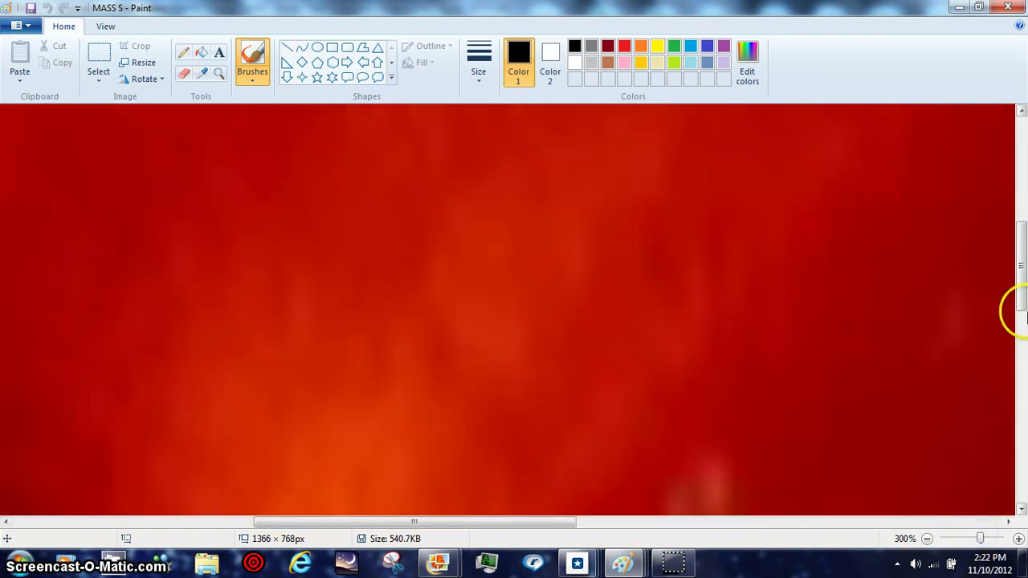
drag(1021, 280, 1023, 317)
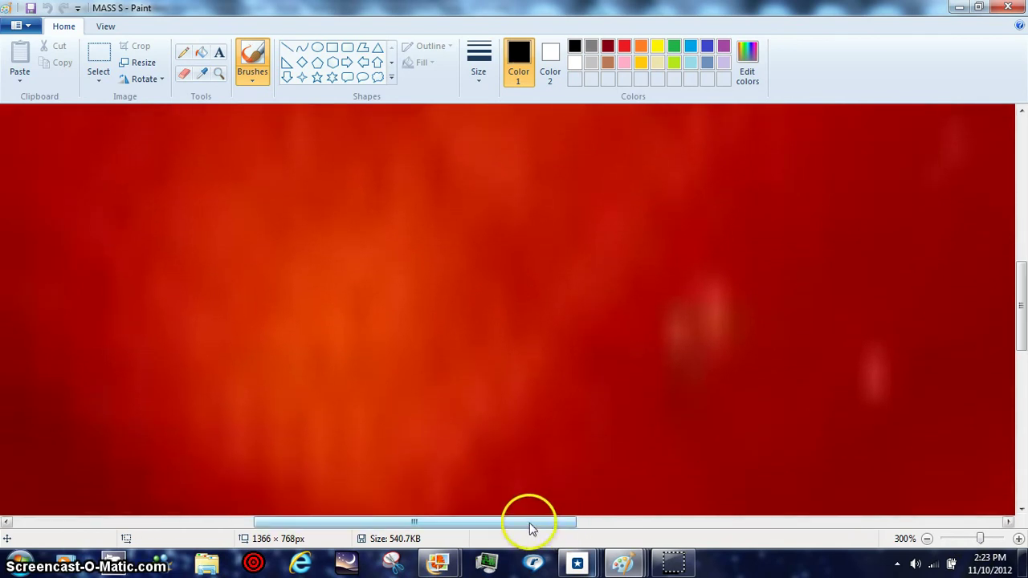
drag(532, 522, 631, 507)
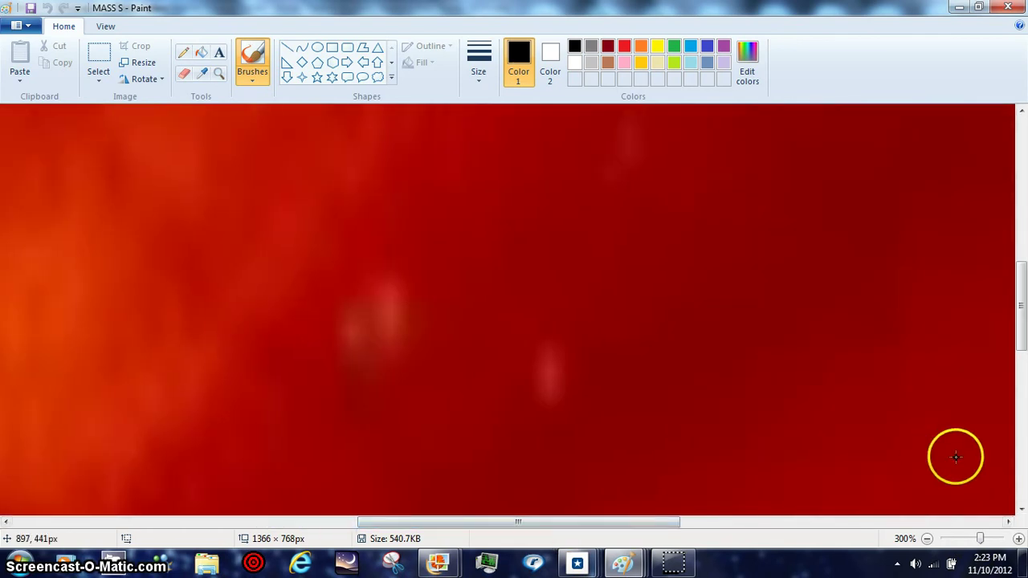
click(981, 538)
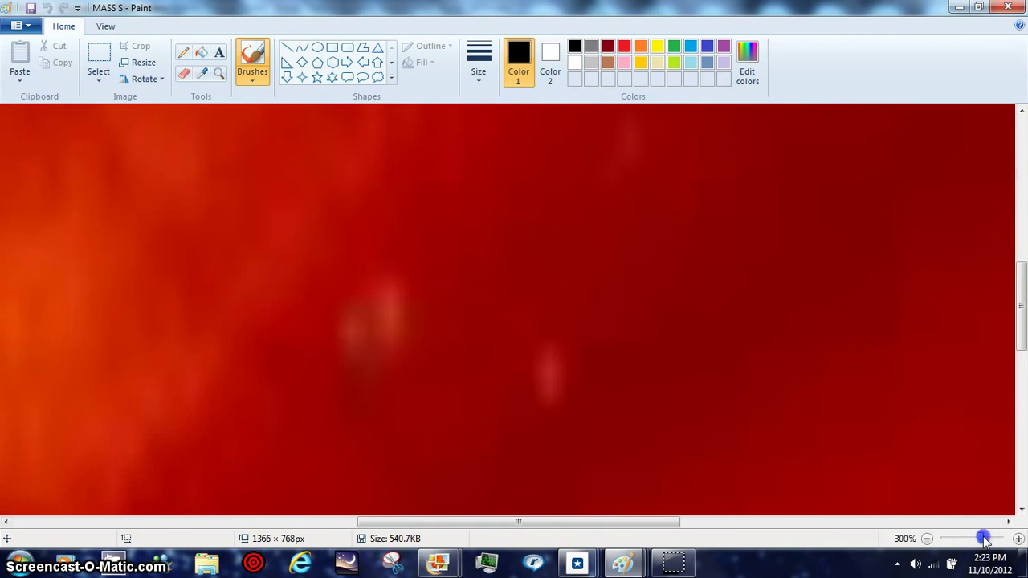
drag(985, 540, 994, 541)
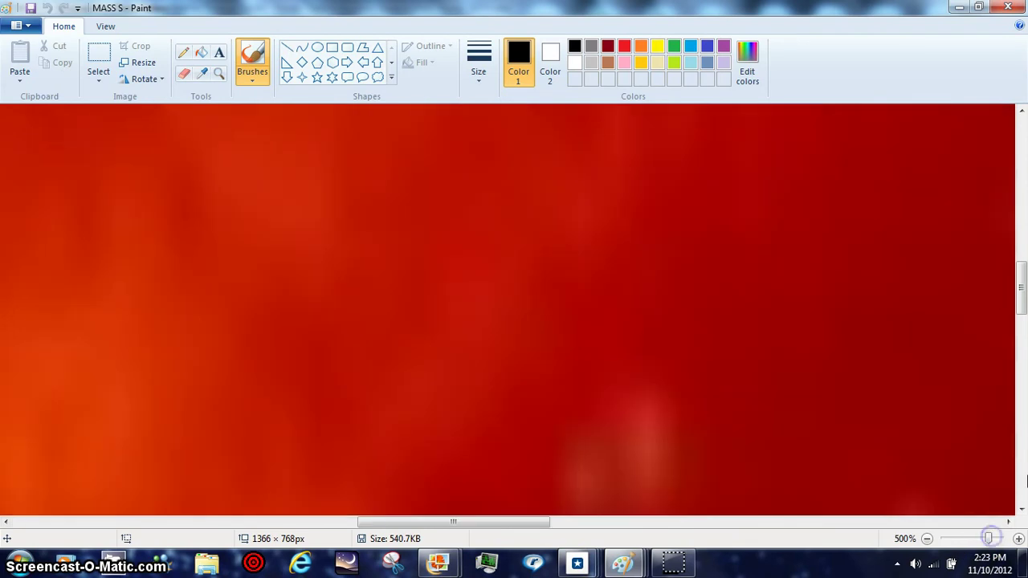
drag(1022, 289, 1023, 309)
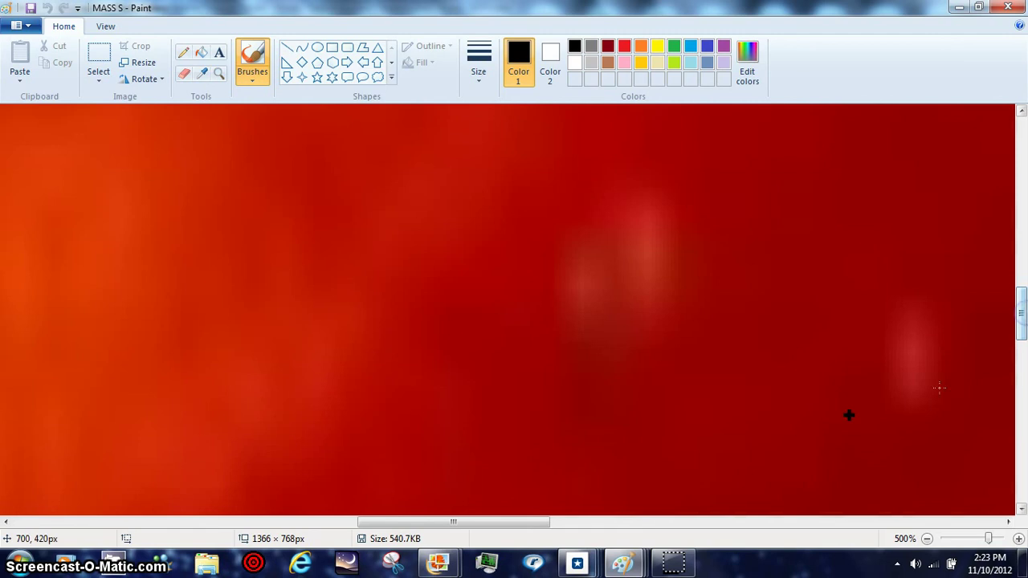
drag(530, 522, 569, 522)
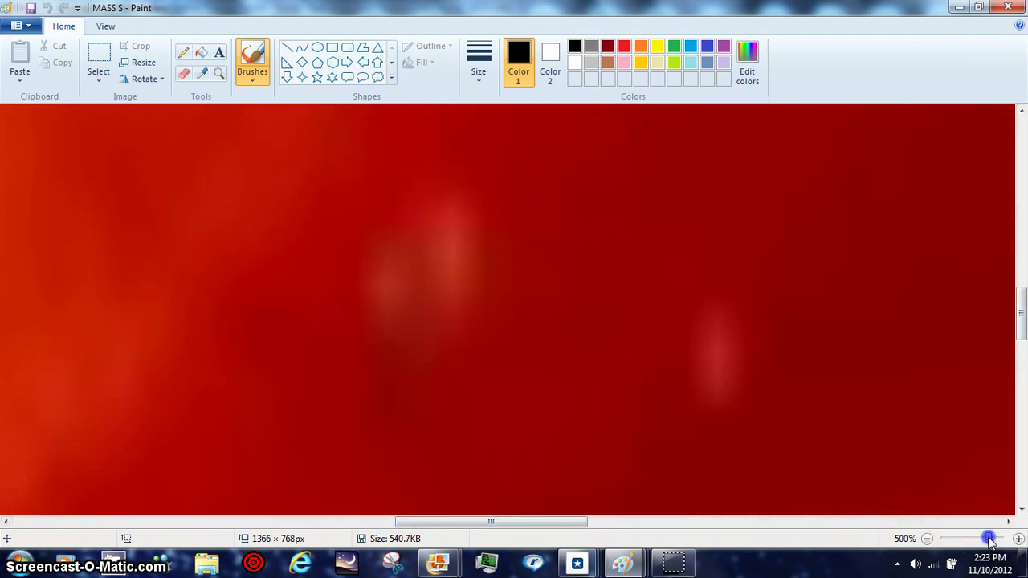
drag(990, 540, 975, 542)
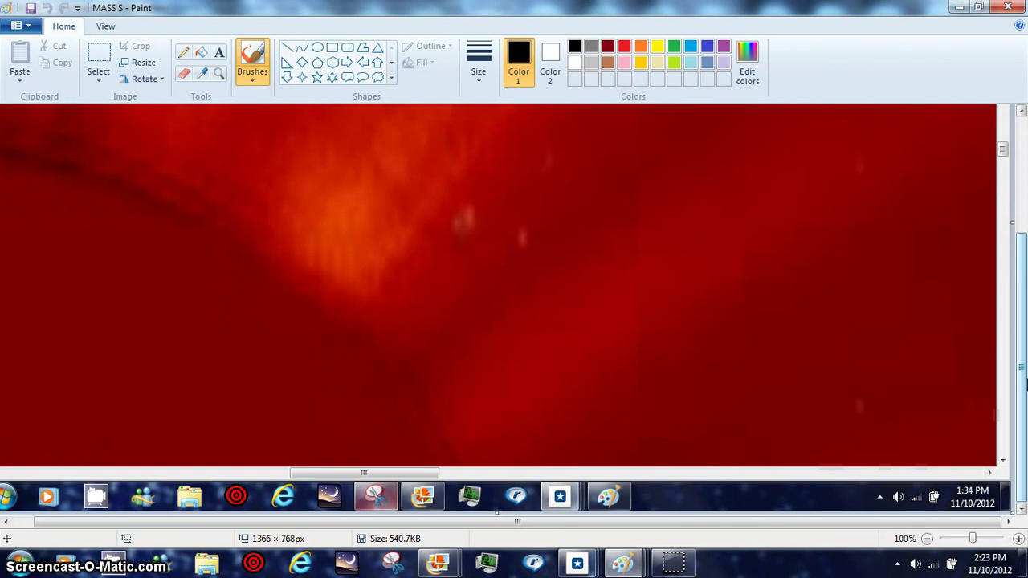
click(968, 540)
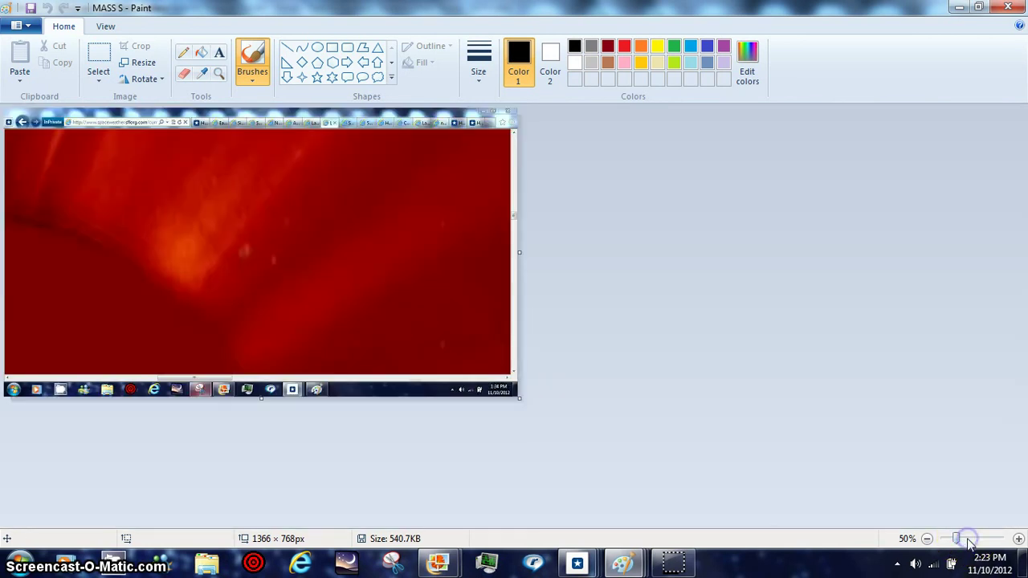
Step: Switch from Paint to the browser's Bing results for 'nearby star HD 40307'
click(674, 565)
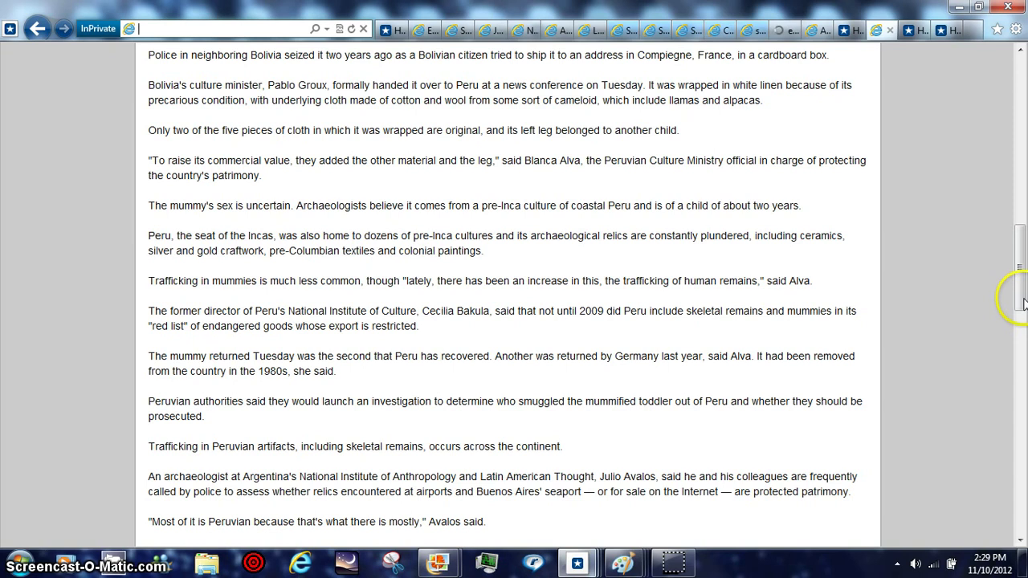
drag(1022, 301, 1019, 261)
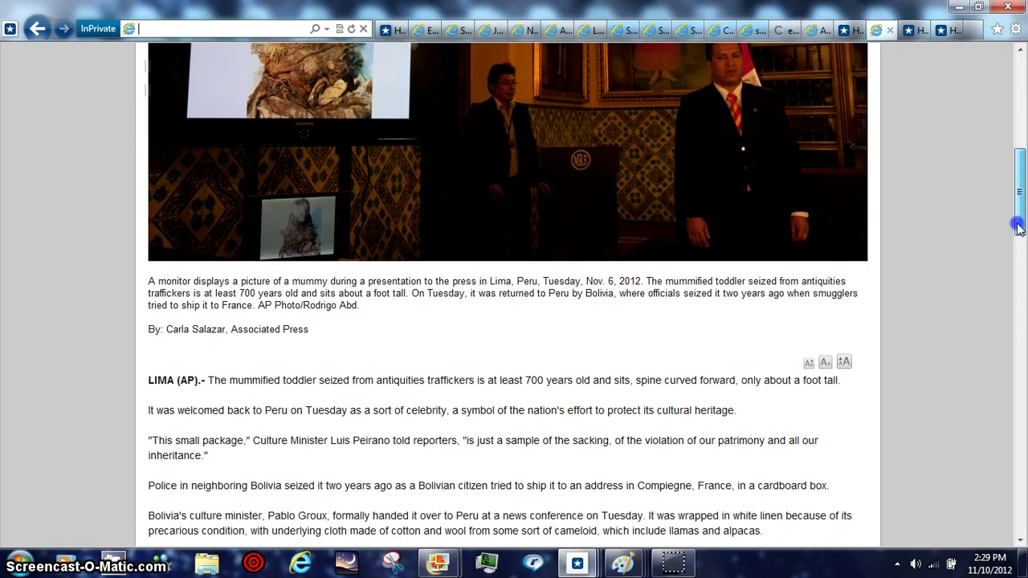
drag(1019, 261, 1020, 181)
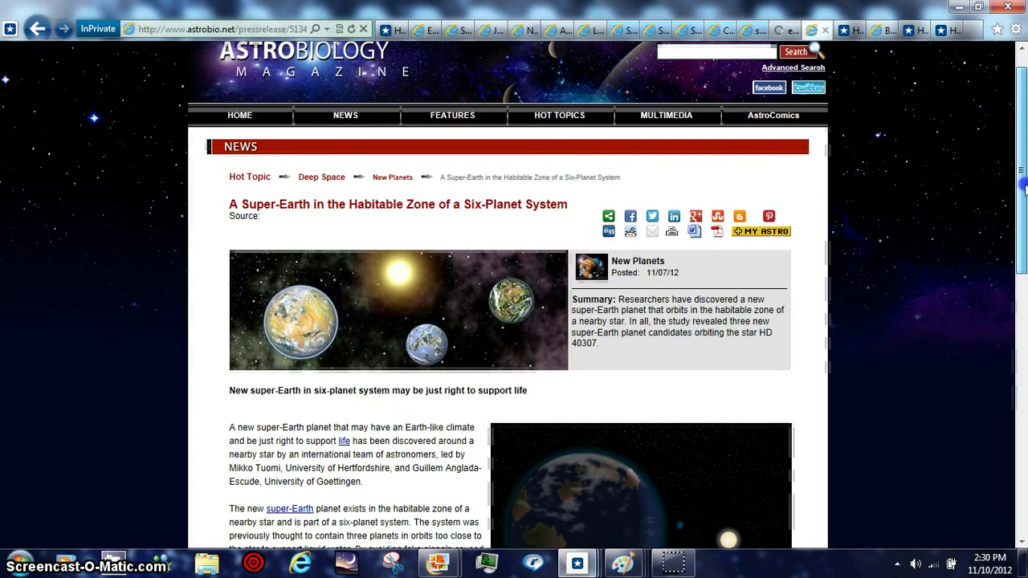
drag(1024, 187, 1024, 387)
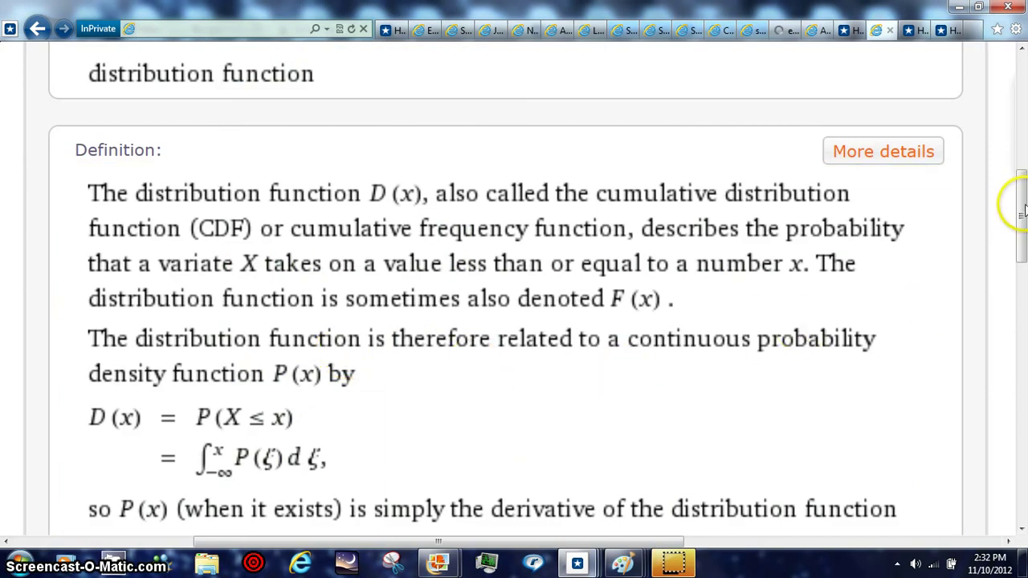
drag(1023, 209, 1023, 226)
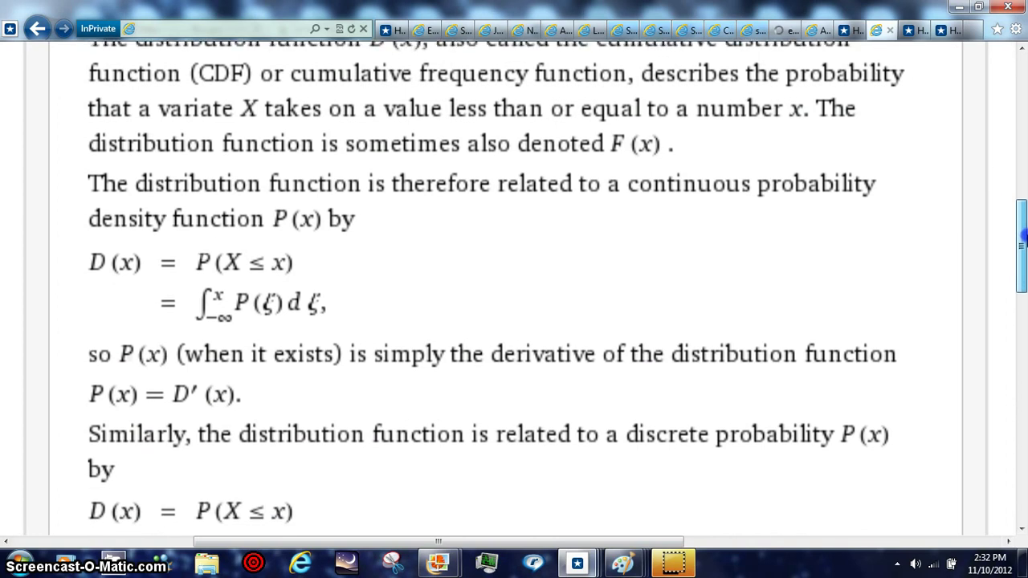
drag(1023, 227, 1023, 293)
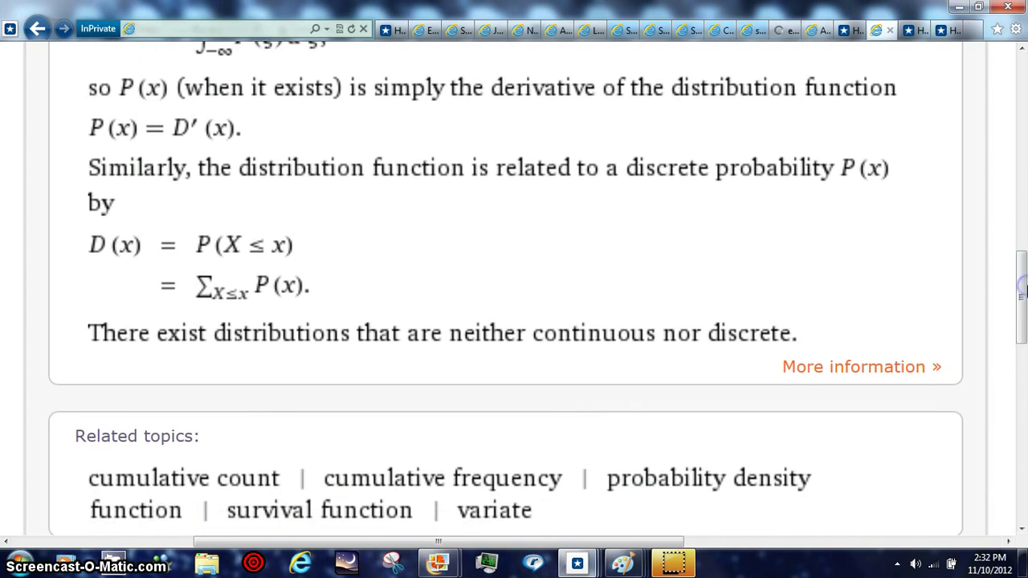